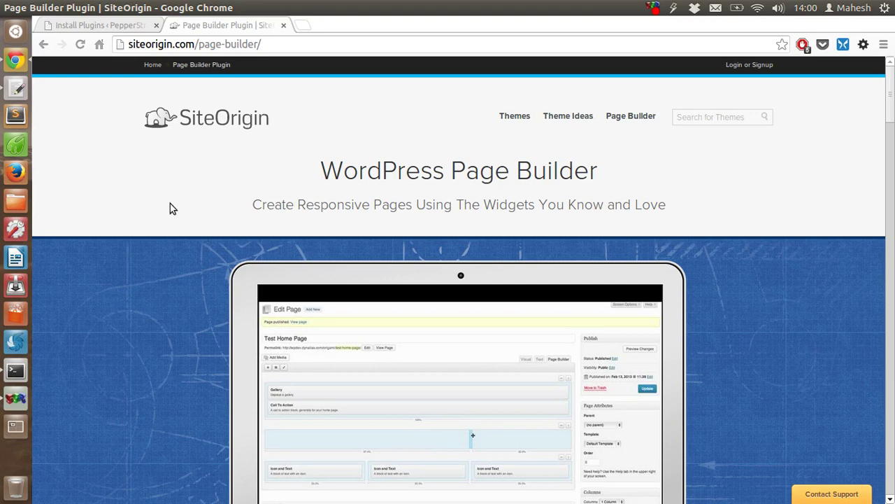
Step: Reload the Page Builder plugin page with F5 and scroll down to the Documentation link
scroll(191, 244, down, 1)
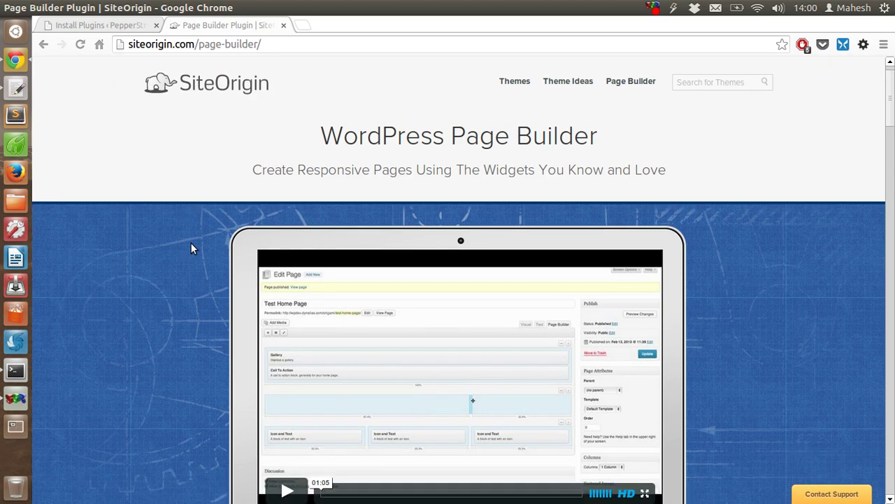
scroll(191, 248, down, 2)
scroll(191, 248, down, 3)
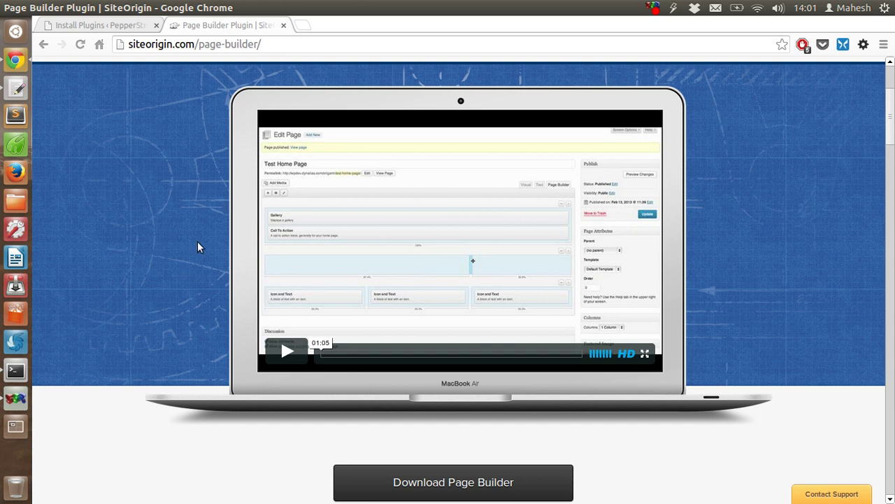
scroll(168, 269, up, 3)
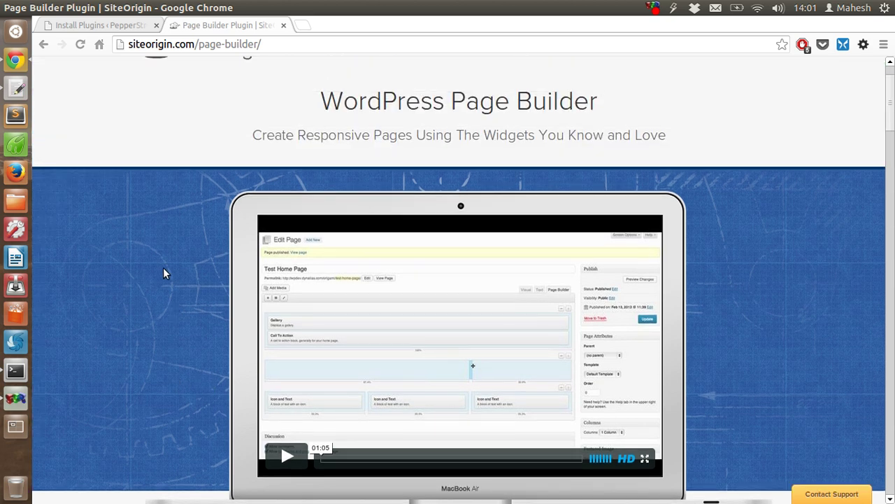
key(F5)
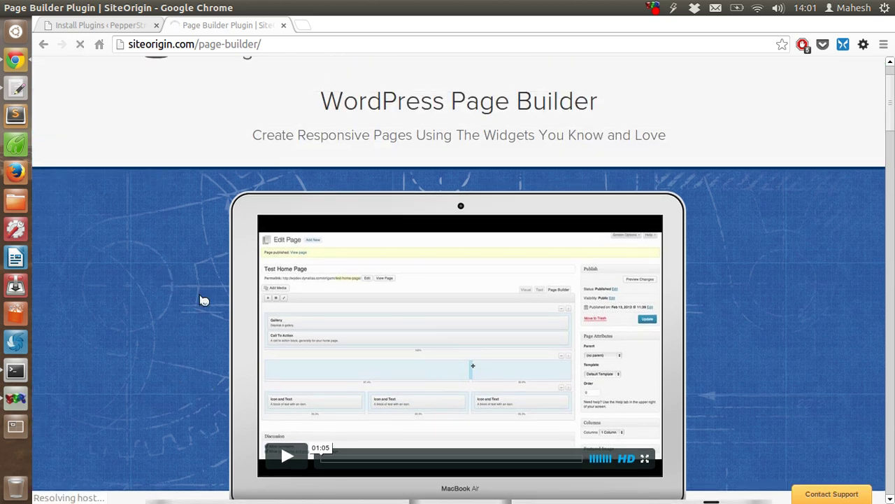
scroll(193, 283, down, 4)
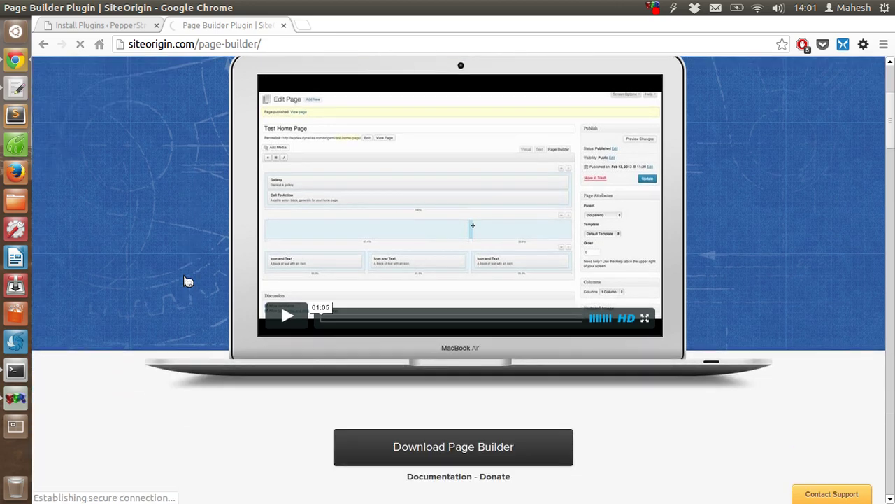
scroll(189, 282, down, 1)
scroll(187, 280, down, 3)
scroll(186, 280, down, 3)
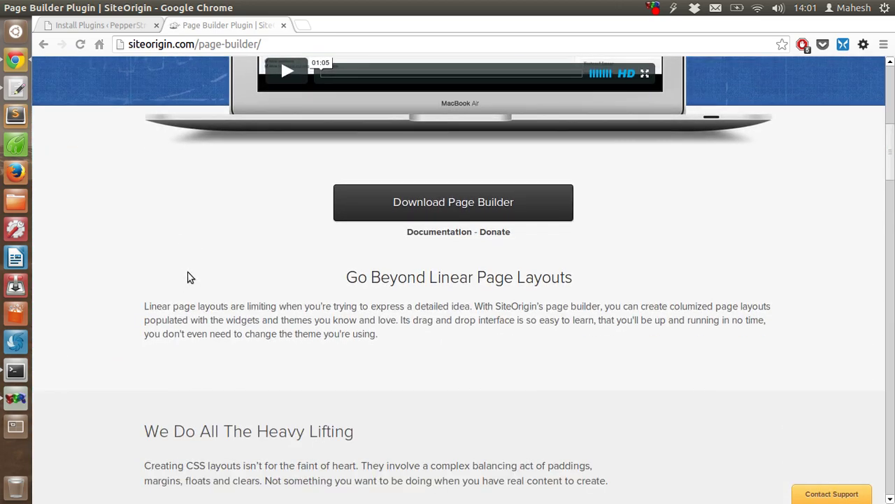
Step: Open the Documentation link in a new tab titled Getting Started
right_click(445, 231)
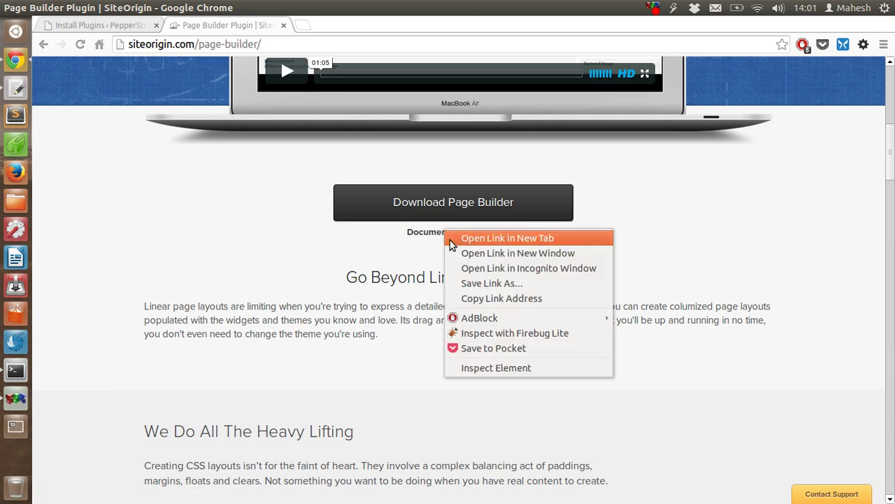
key(Return)
scroll(190, 230, down, 5)
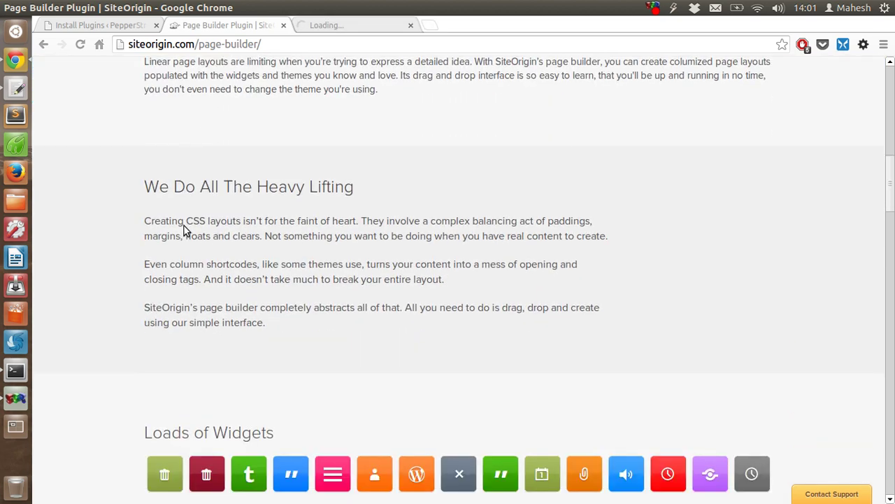
scroll(184, 229, up, 4)
scroll(184, 224, up, 3)
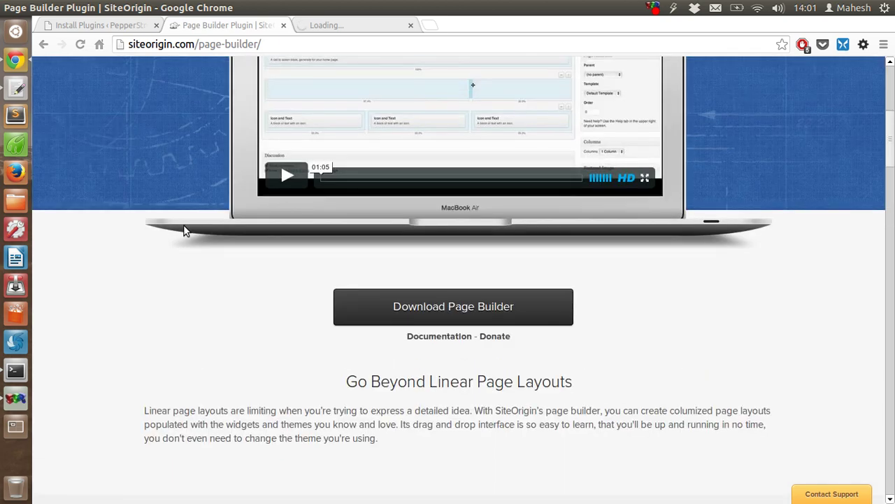
scroll(183, 225, up, 2)
Step: Glance at the WordPress tab, then scroll the Page Builder page to the layering illustration
click(100, 25)
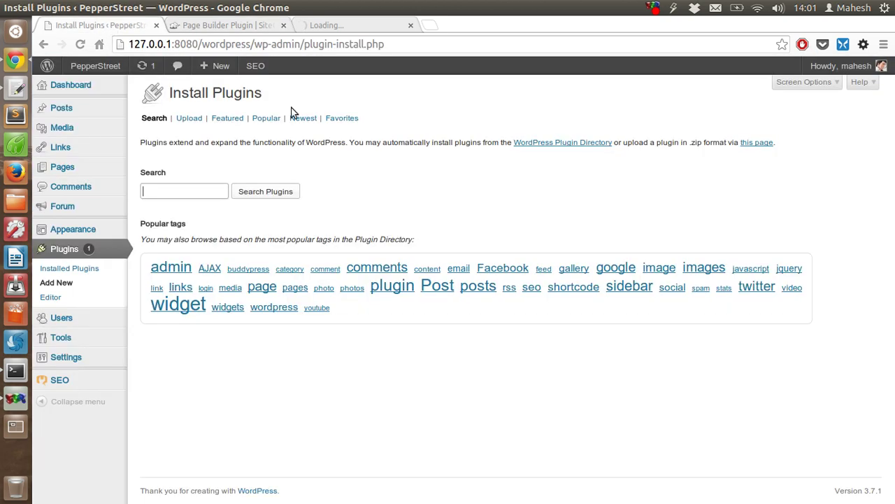
click(231, 25)
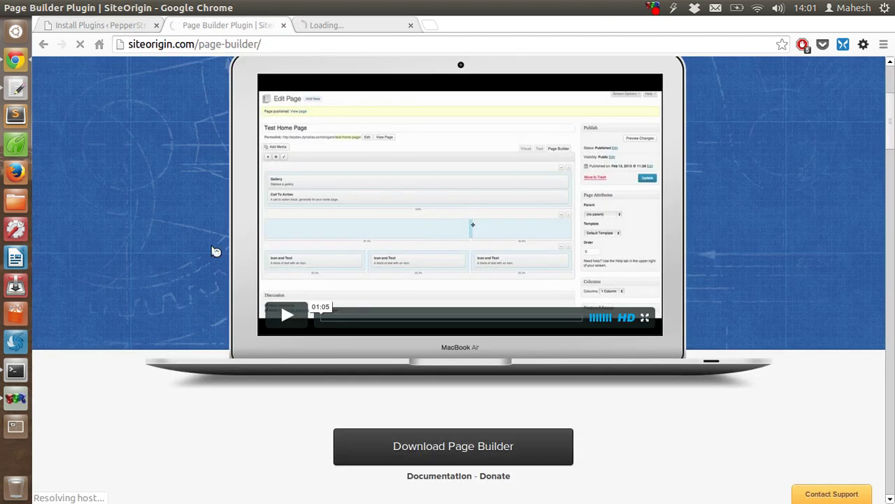
scroll(170, 250, down, 5)
scroll(170, 251, down, 7)
scroll(170, 250, down, 4)
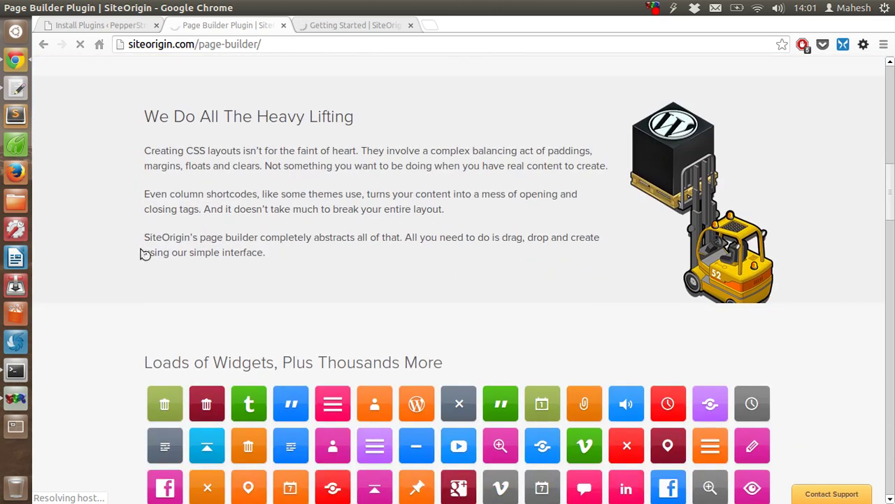
scroll(112, 257, down, 4)
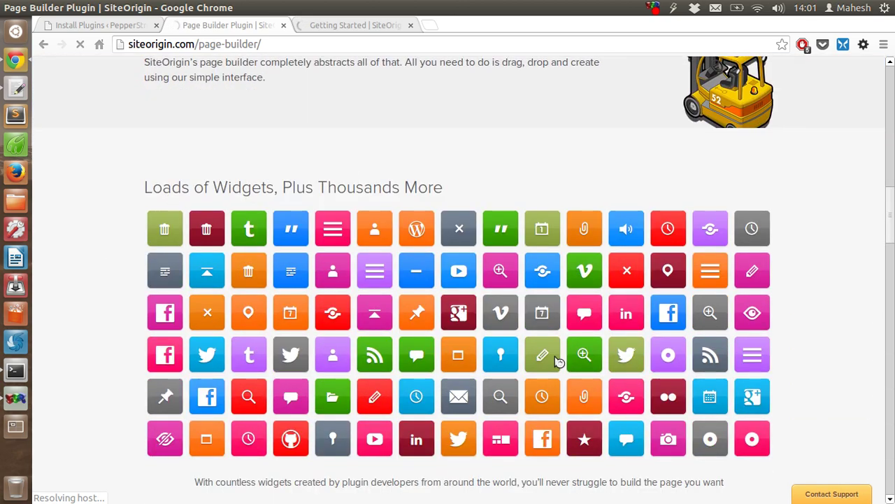
scroll(105, 220, down, 5)
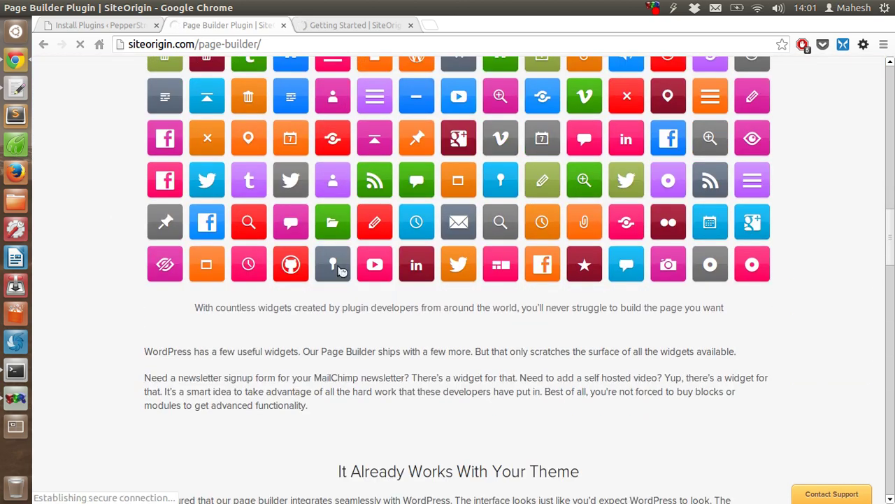
scroll(169, 273, down, 5)
scroll(169, 273, down, 3)
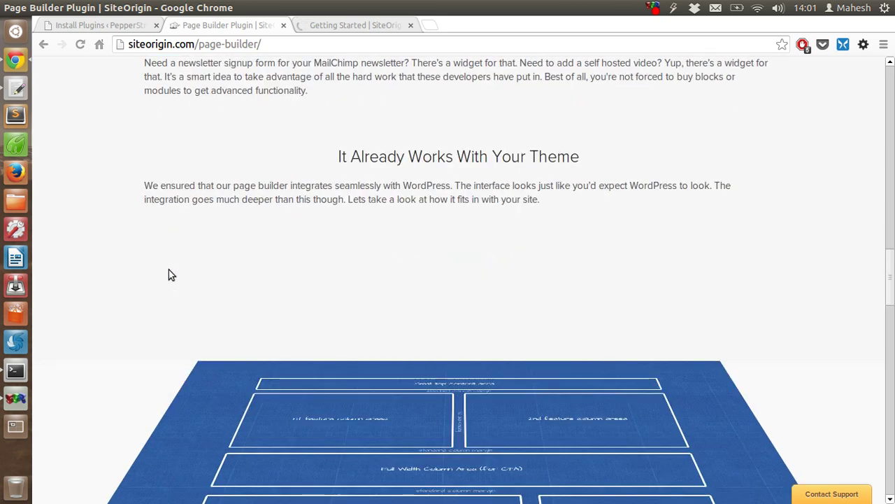
Step: Expand and collapse the Grid Engine and Widgets layers of the layering illustration
scroll(168, 273, down, 4)
scroll(168, 273, down, 2)
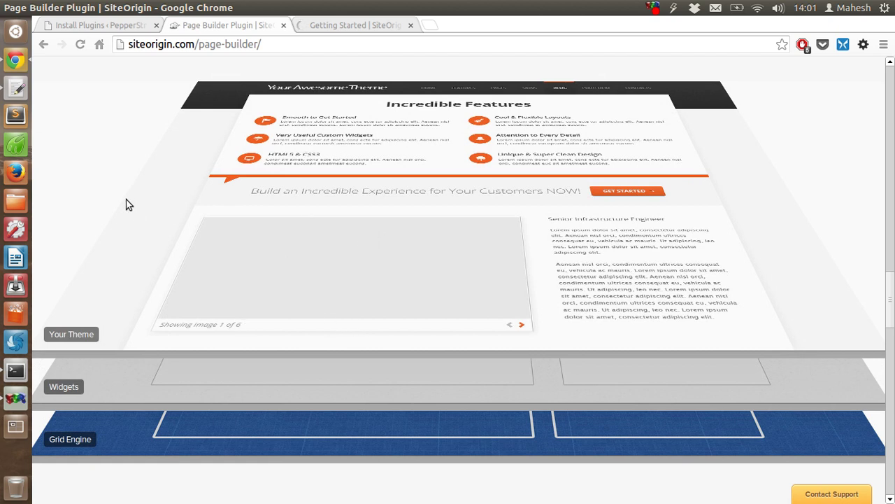
click(101, 433)
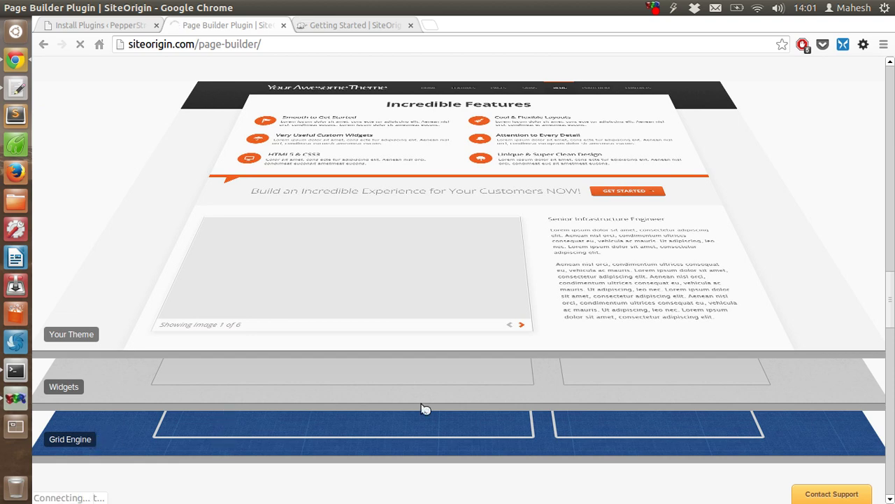
click(433, 442)
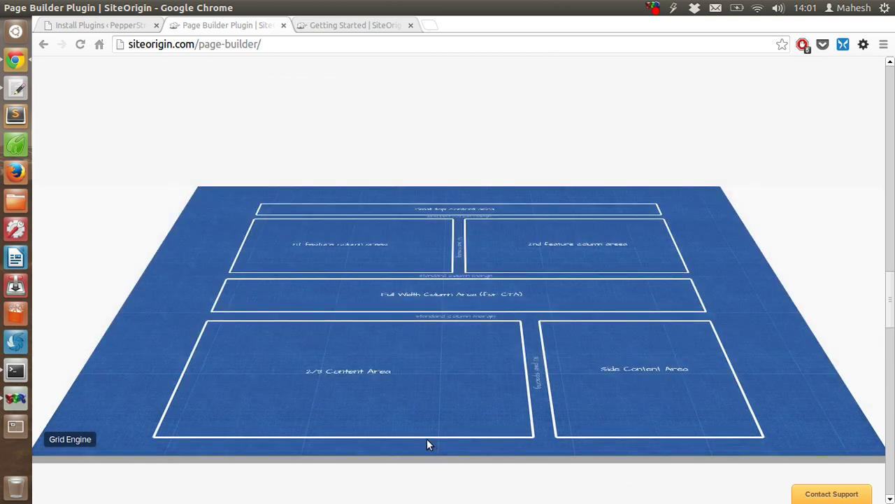
click(221, 318)
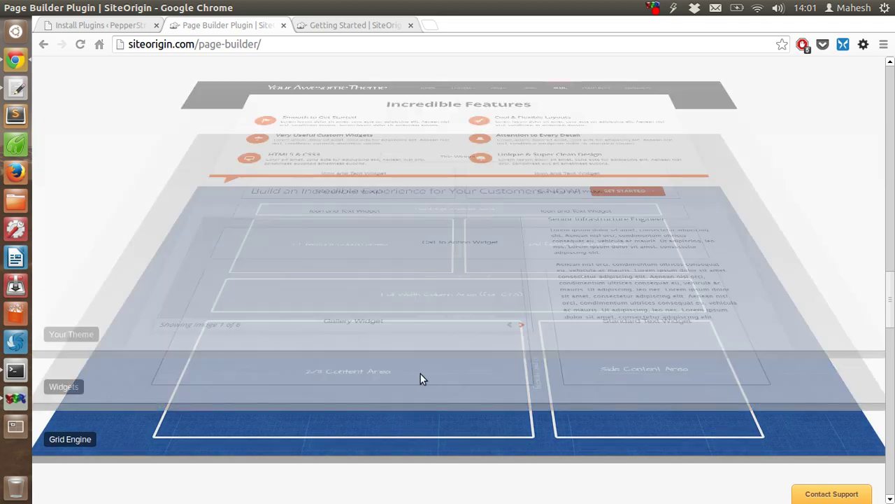
click(66, 387)
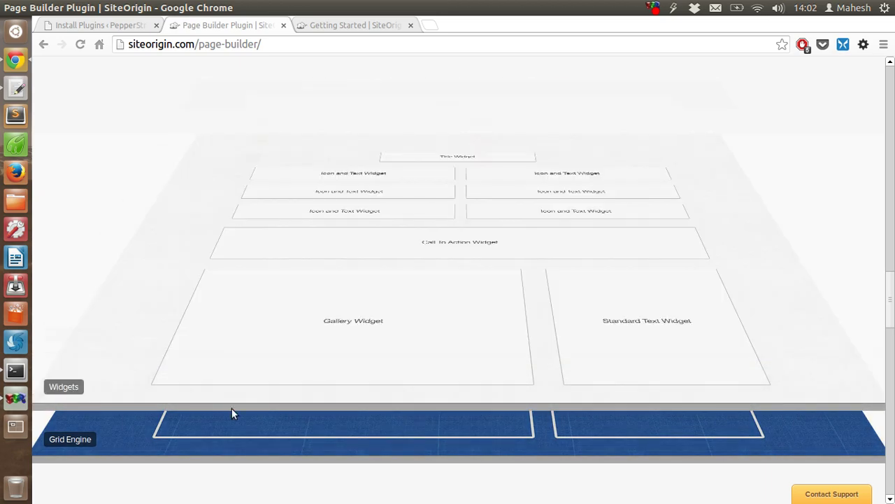
click(286, 238)
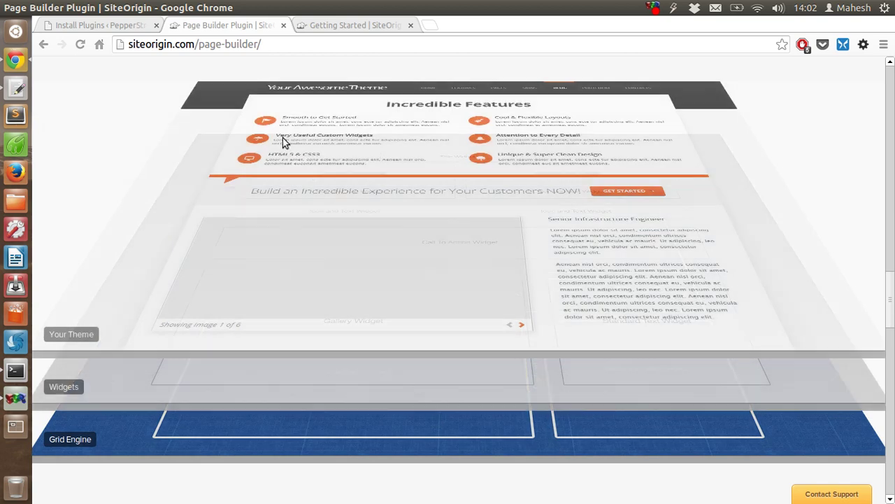
Step: Scroll past the free themes gallery to the download and Documentation links
scroll(368, 364, down, 5)
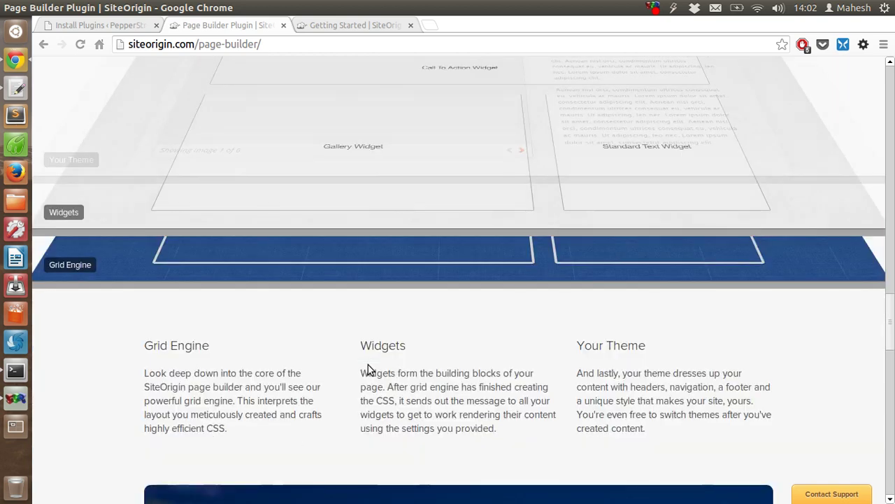
scroll(368, 364, down, 1)
scroll(368, 364, down, 2)
scroll(368, 363, down, 1)
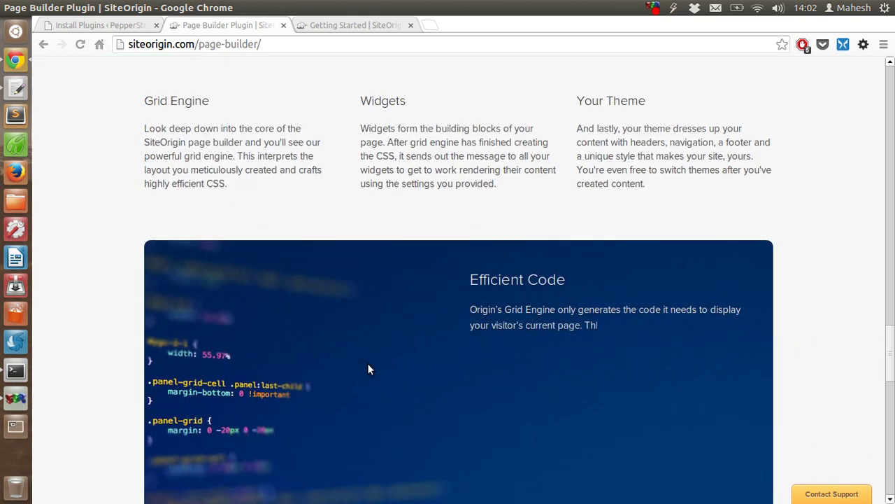
scroll(369, 364, down, 2)
scroll(368, 364, down, 3)
scroll(369, 364, down, 3)
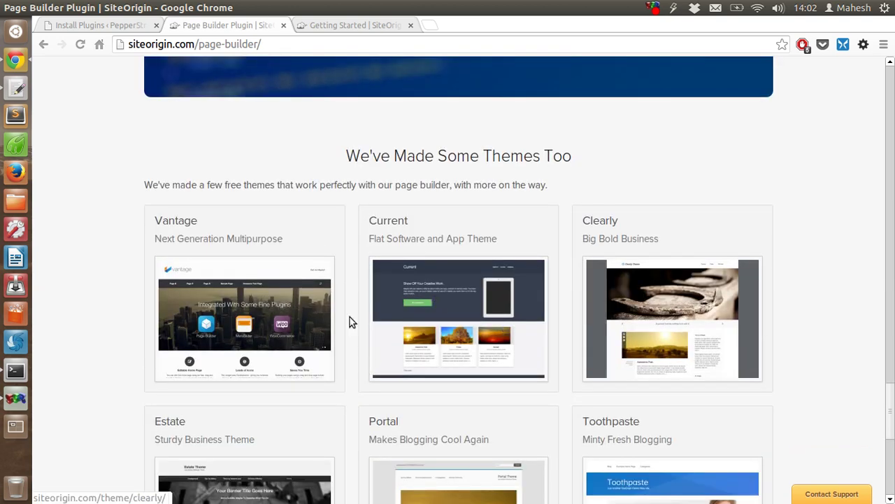
scroll(134, 241, down, 3)
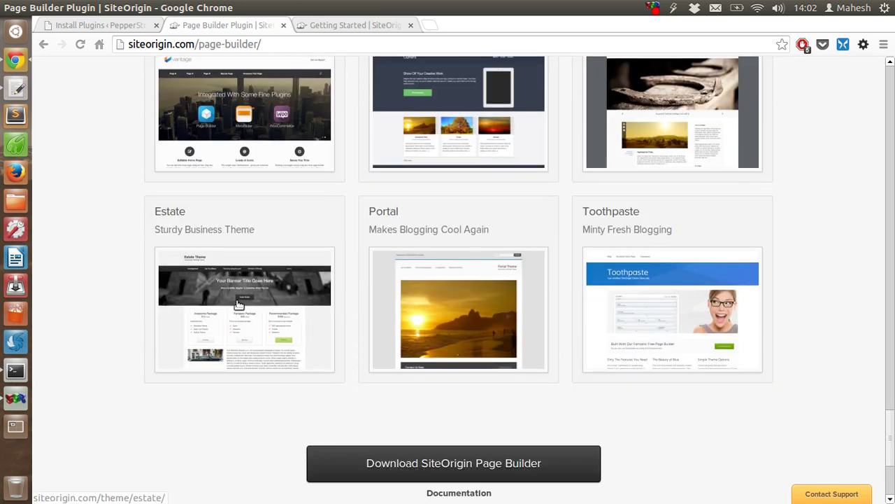
scroll(214, 256, down, 3)
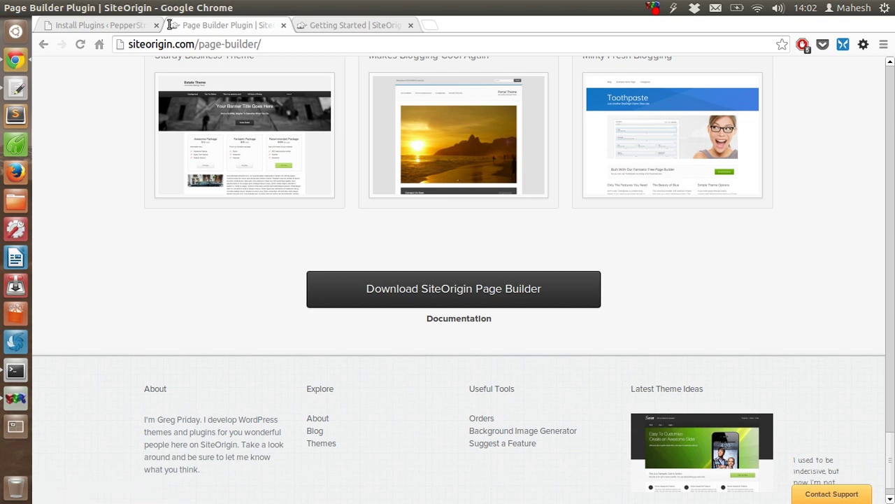
Step: Search WordPress plugins for 'page builder', then view the Getting Started documentation
click(120, 25)
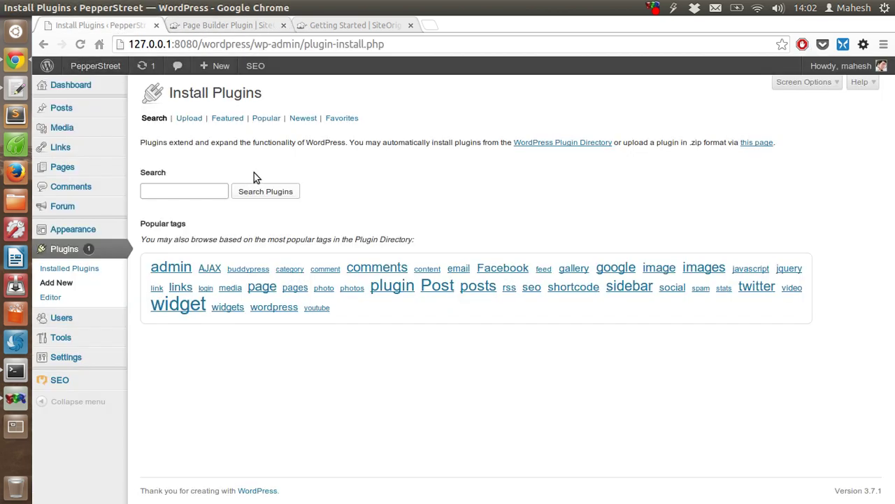
text(page )
text(builder)
key(Return)
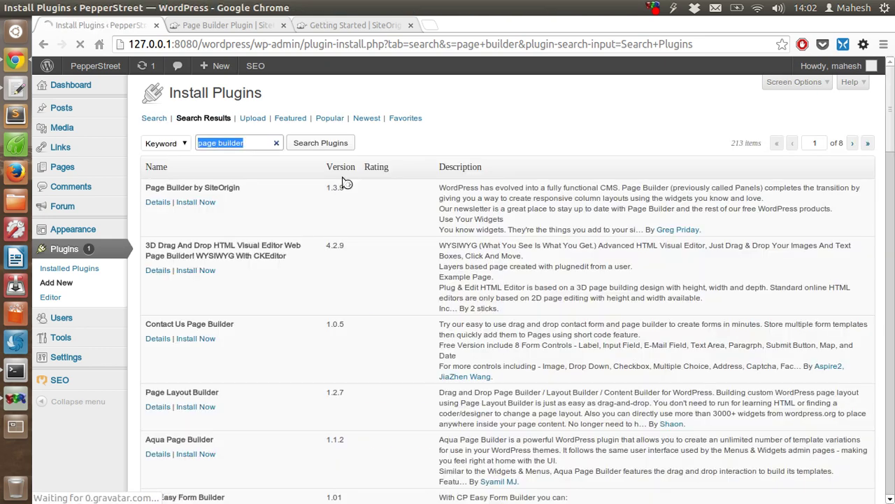
click(365, 21)
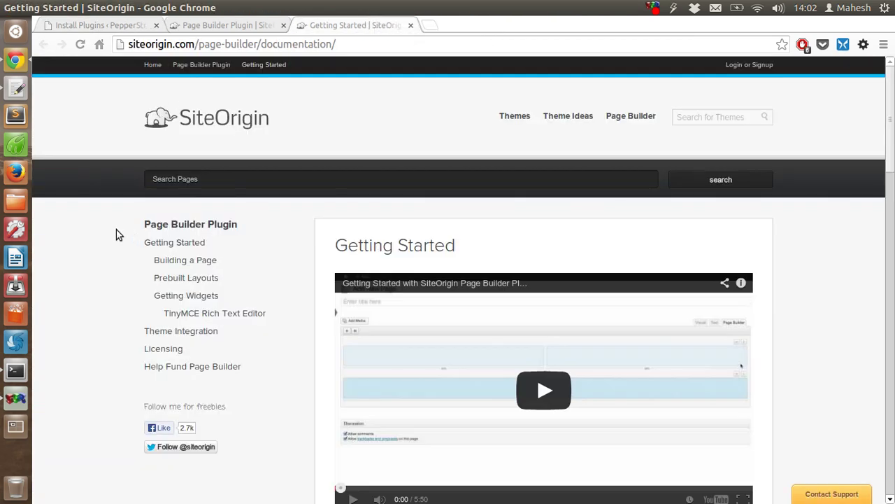
Step: Read the Getting Started guide down to creating a first page, then scroll back up
scroll(116, 229, down, 4)
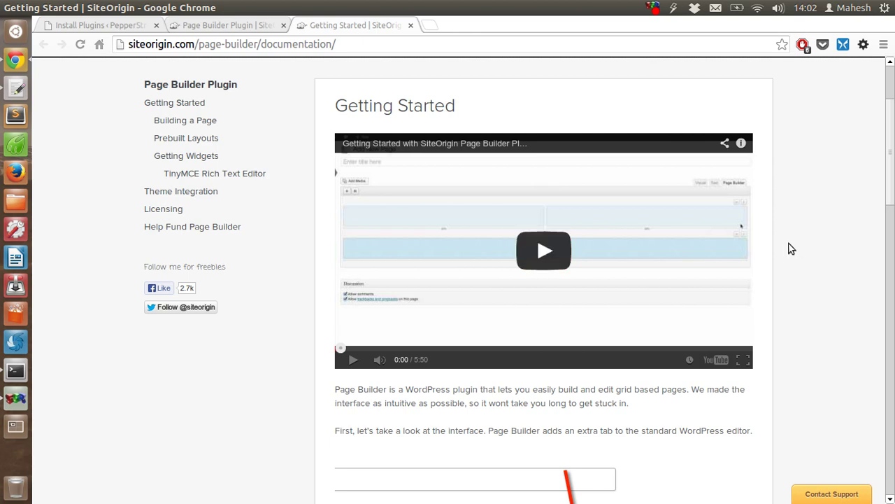
scroll(791, 249, down, 4)
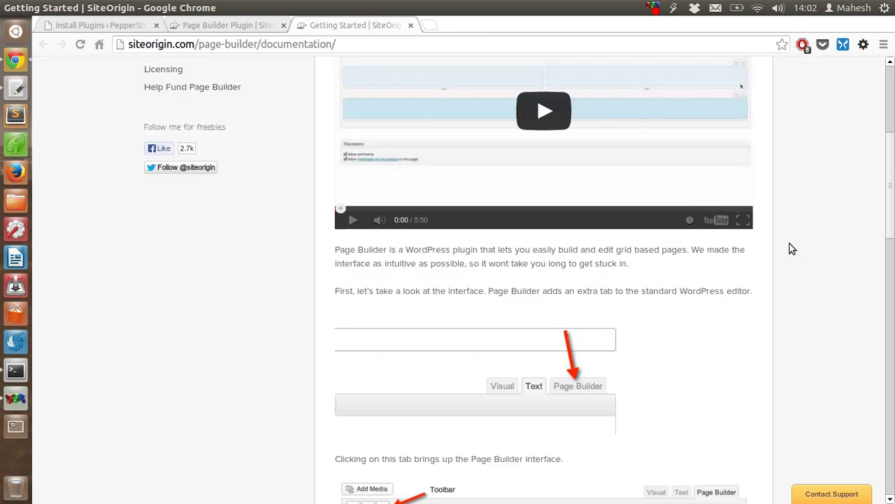
scroll(790, 248, down, 5)
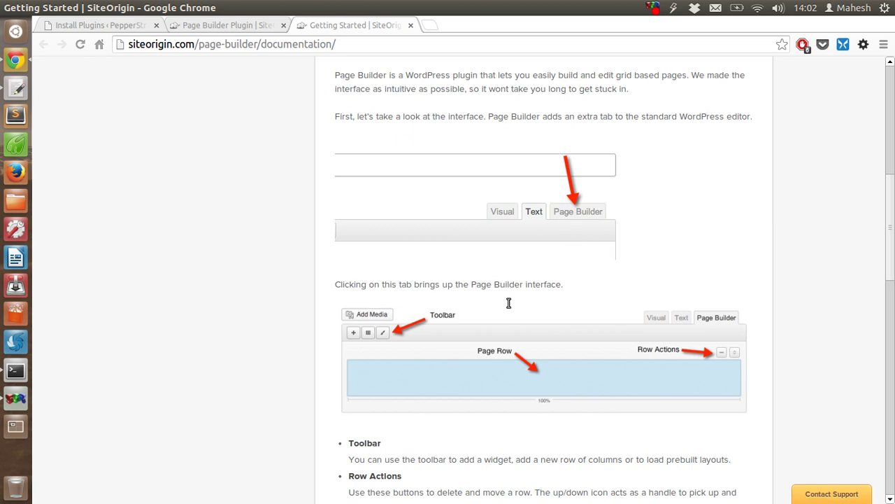
scroll(280, 252, down, 4)
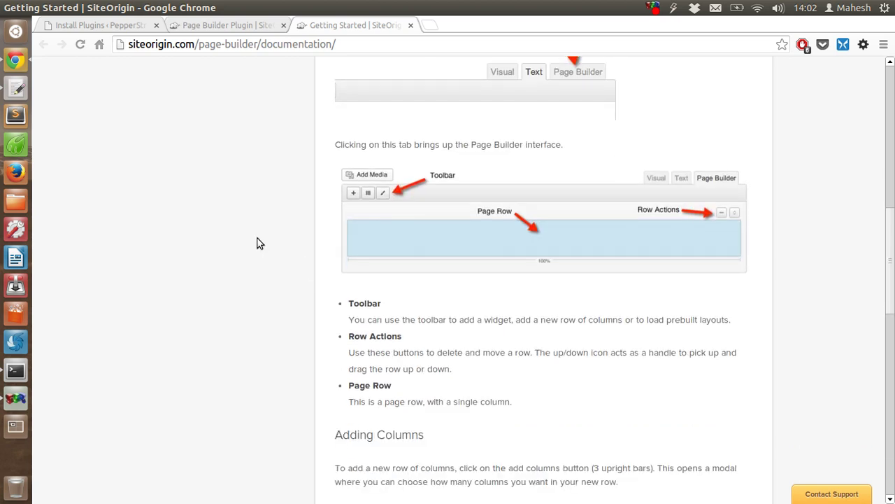
scroll(257, 241, down, 4)
scroll(257, 241, down, 6)
scroll(257, 241, down, 5)
scroll(257, 240, down, 5)
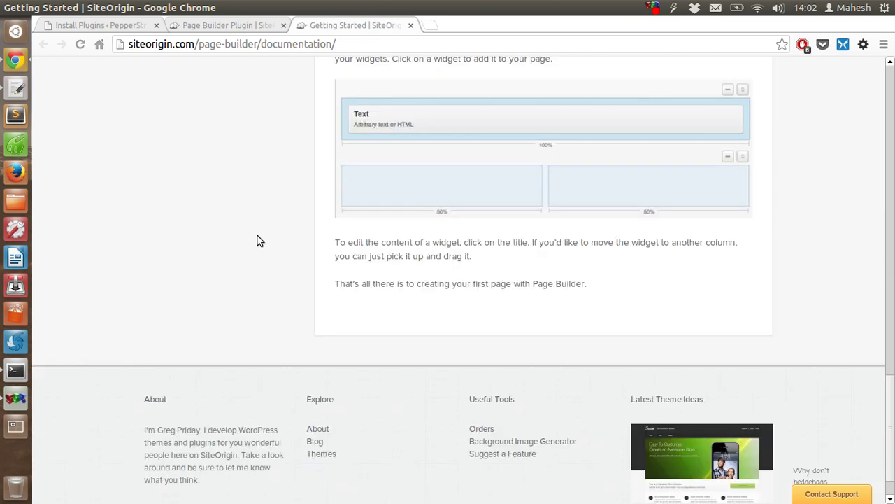
scroll(252, 240, up, 5)
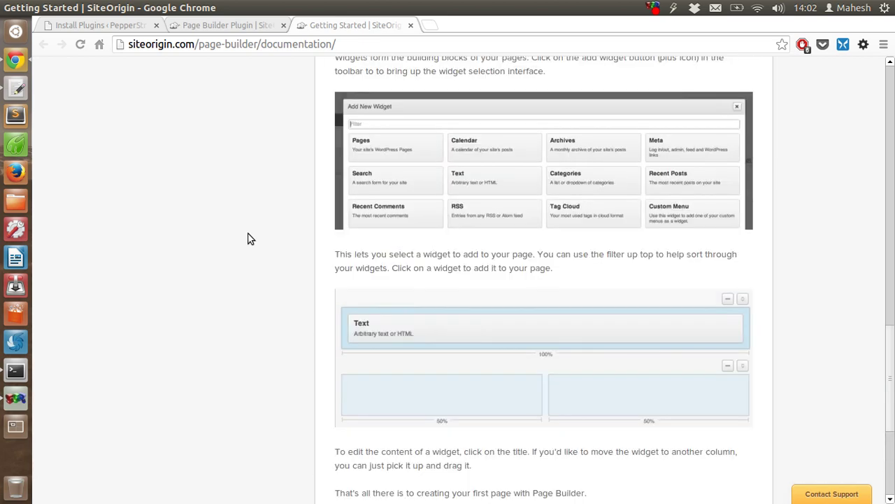
scroll(190, 184, up, 10)
scroll(268, 190, up, 12)
scroll(263, 252, up, 4)
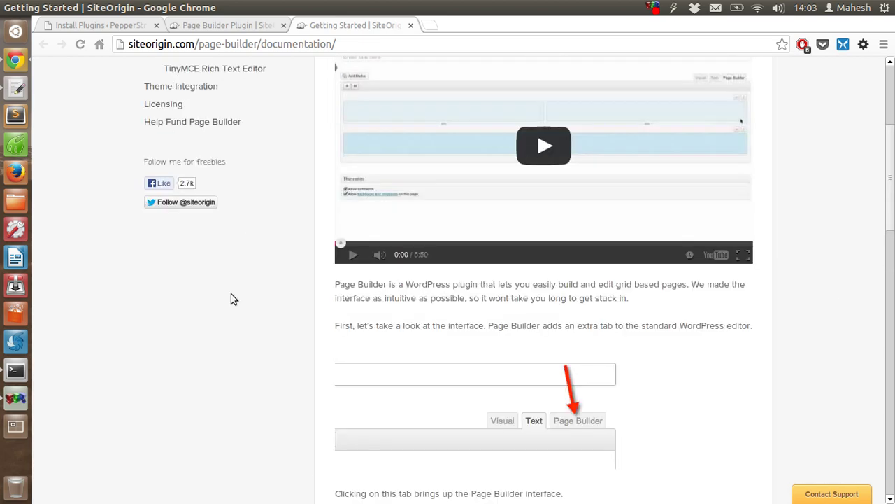
scroll(57, 230, up, 6)
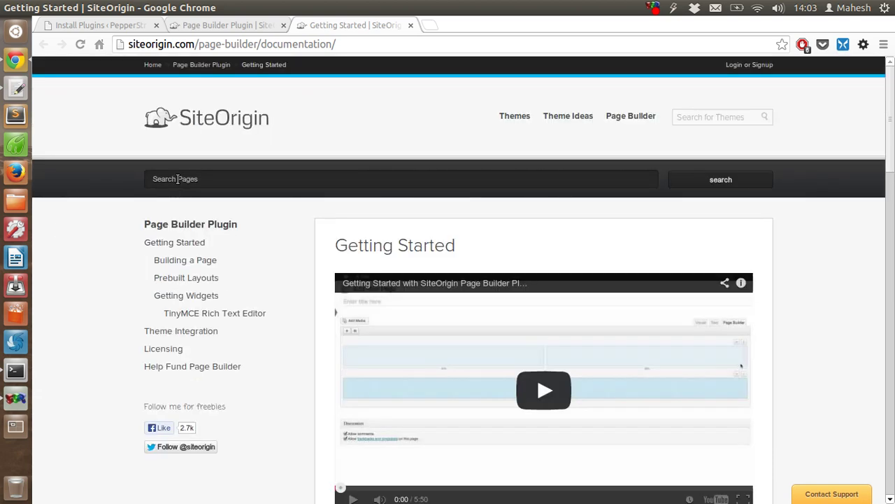
Step: Install Page Builder by SiteOrigin from the 'page builder' search results, confirming with OK
click(203, 27)
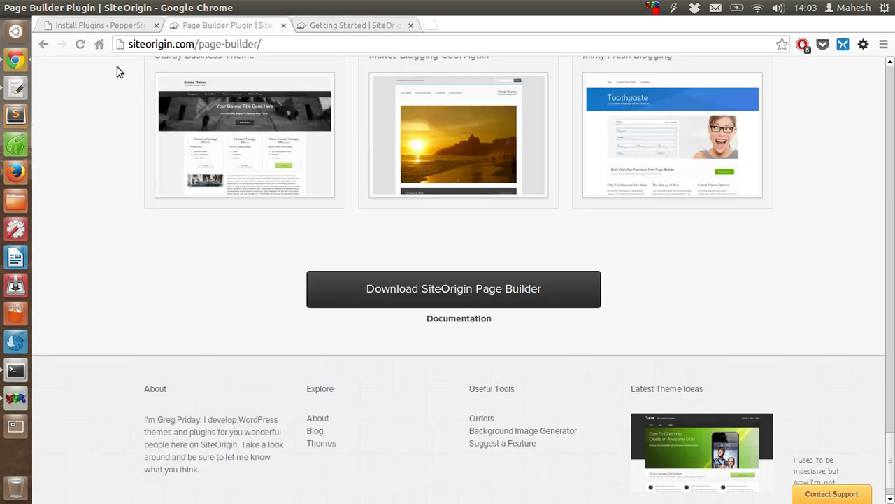
click(98, 25)
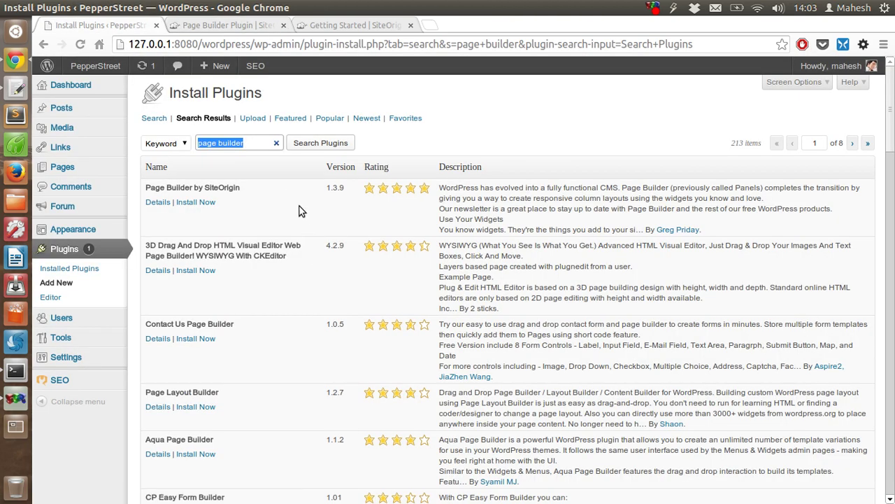
drag(145, 188, 238, 190)
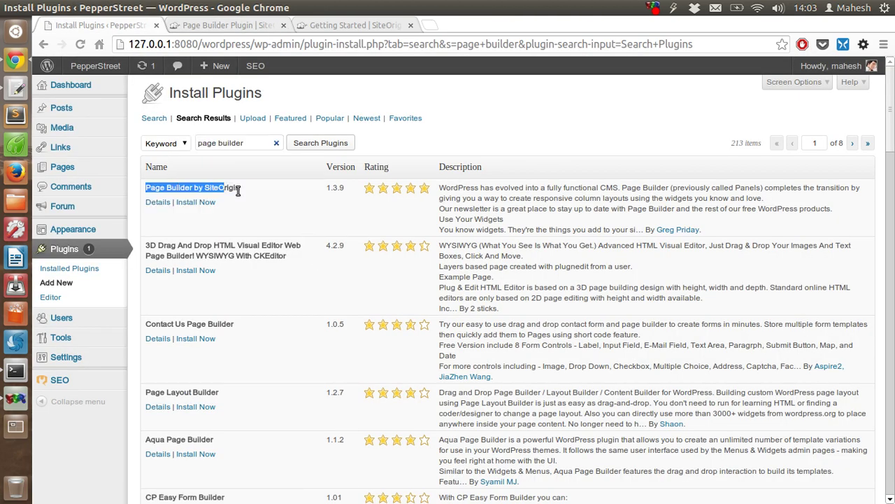
click(209, 203)
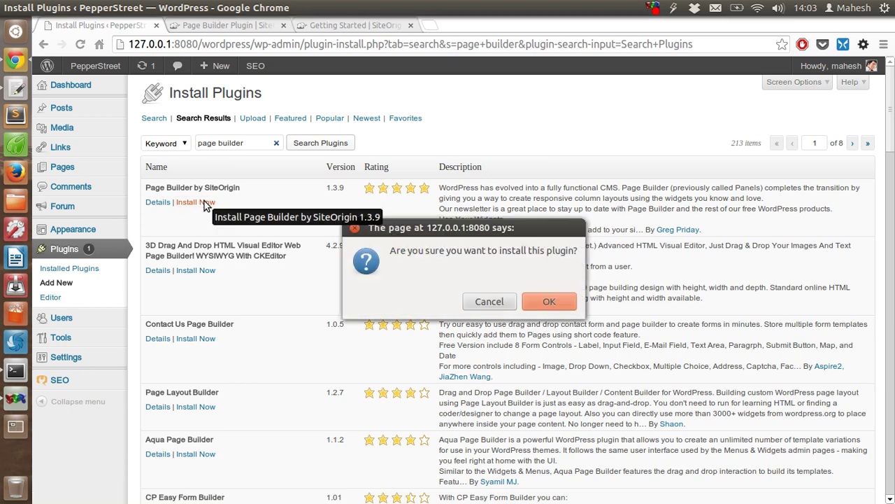
click(547, 301)
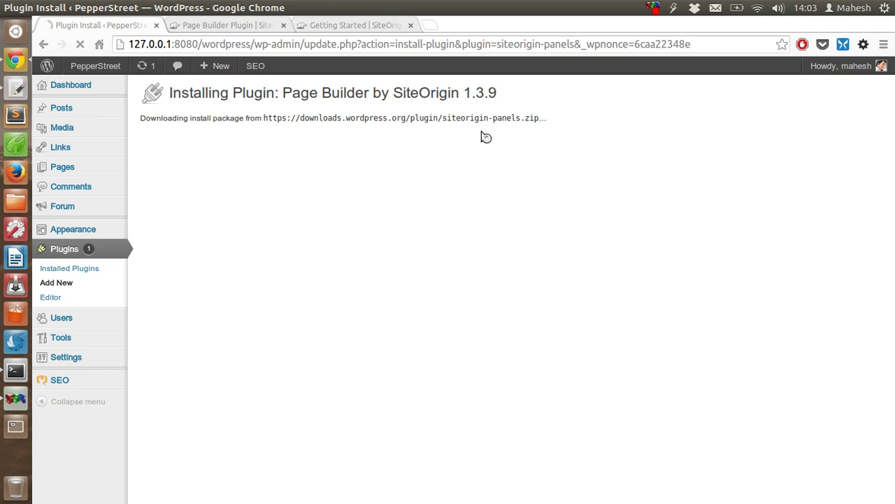
click(356, 24)
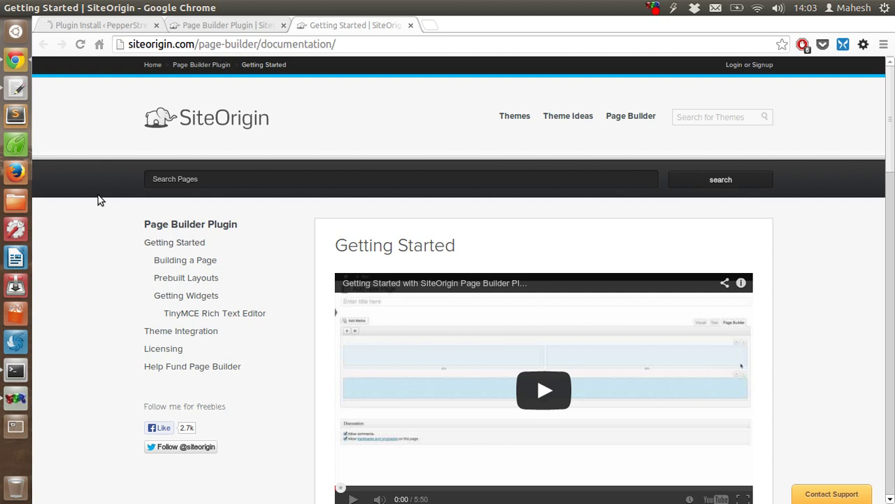
Step: Scroll through the Getting Started guide and check the plugin installation progress
scroll(99, 200, down, 4)
scroll(98, 193, down, 2)
scroll(98, 193, down, 8)
scroll(100, 191, down, 6)
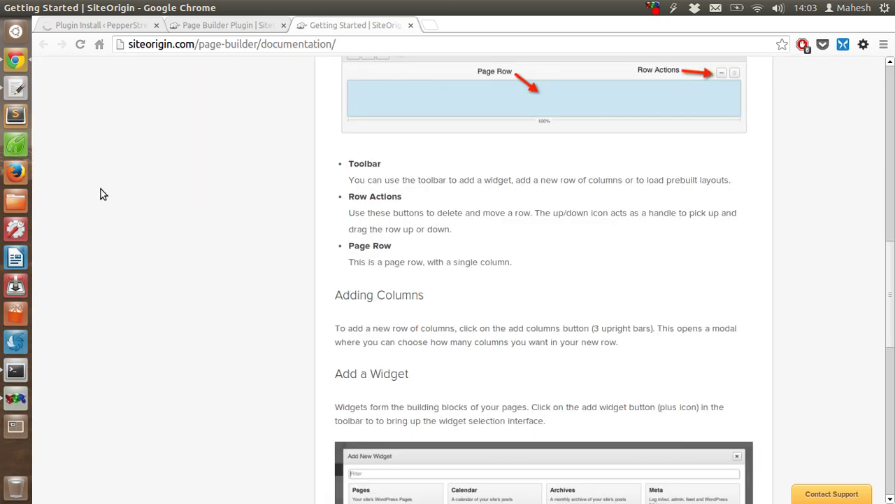
scroll(101, 190, down, 1)
scroll(101, 190, down, 6)
scroll(105, 175, down, 3)
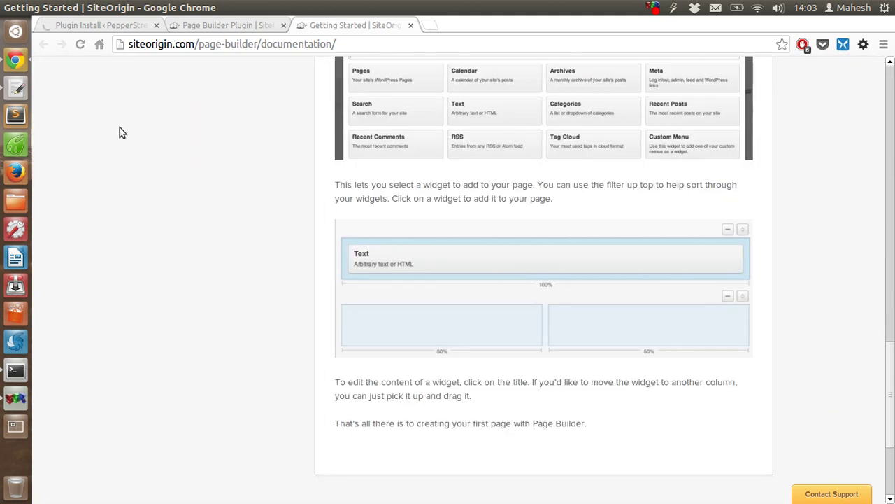
click(130, 26)
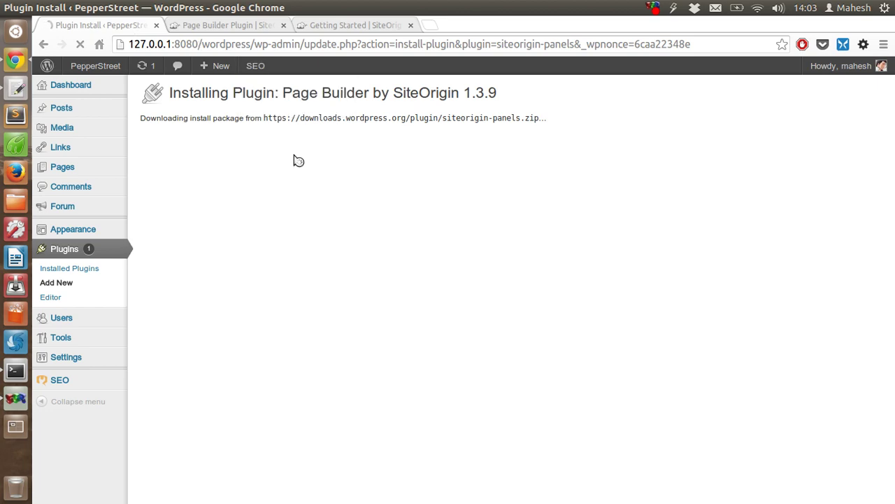
Step: Return to the Page Builder plugin page and scroll up to its 'WordPress Page Builder' heading
click(225, 26)
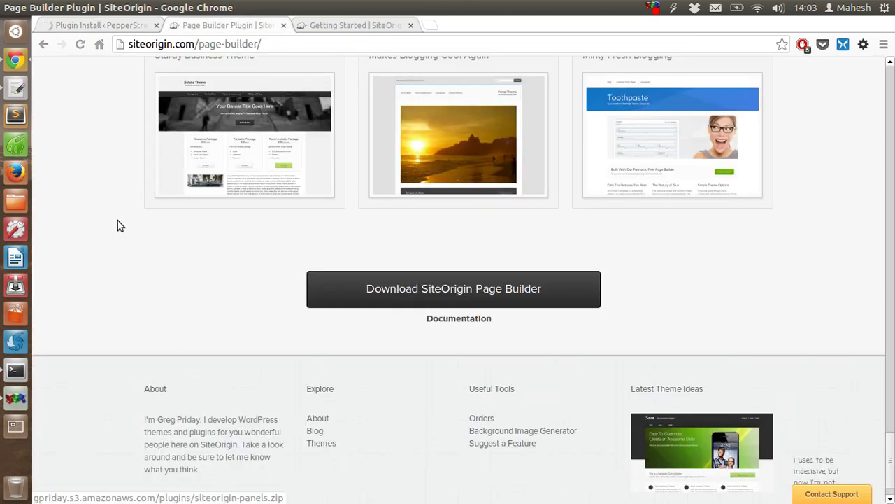
scroll(72, 225, up, 5)
scroll(72, 225, up, 5)
scroll(72, 225, up, 3)
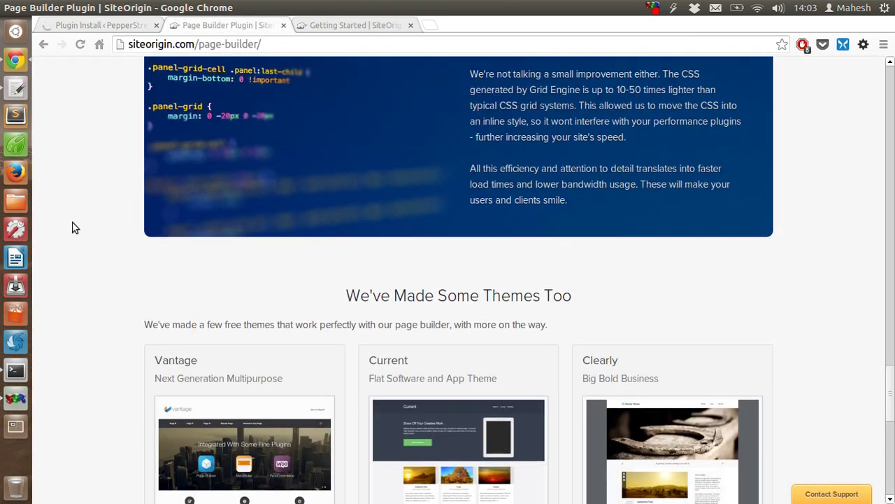
scroll(72, 226, up, 2)
scroll(72, 225, down, 4)
scroll(73, 225, down, 2)
scroll(72, 225, up, 4)
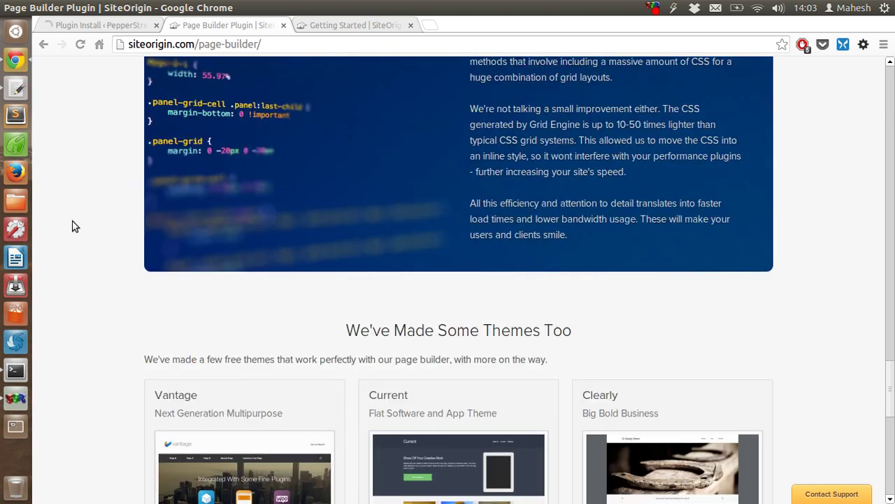
scroll(72, 225, up, 5)
scroll(72, 225, up, 7)
scroll(72, 226, up, 8)
scroll(72, 225, up, 7)
scroll(75, 226, up, 6)
scroll(76, 226, up, 4)
scroll(75, 226, up, 4)
scroll(75, 226, up, 3)
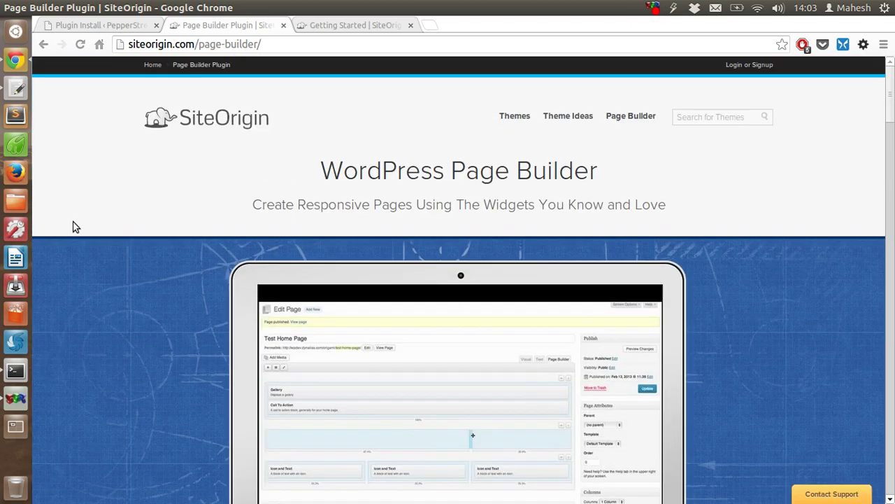
Step: Activate Page Builder by SiteOrigin 1.3.9 and open the All Pages list
click(93, 26)
click(175, 192)
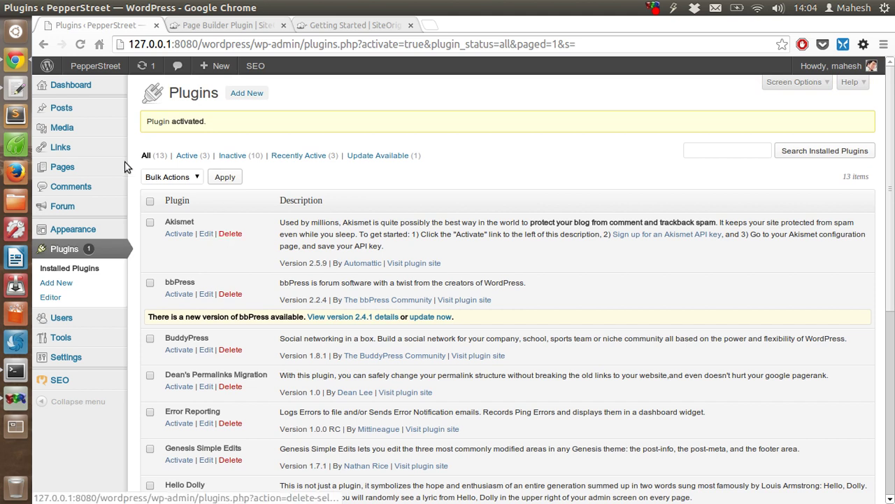
mouse_move(61, 166)
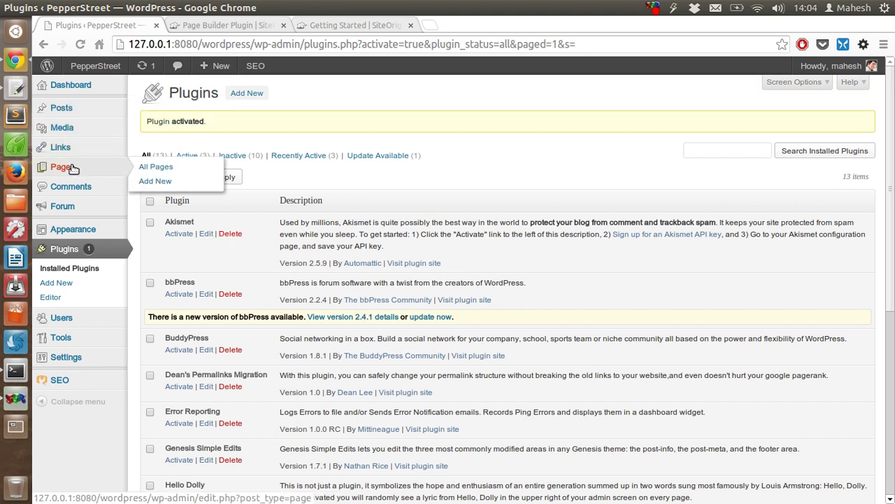
click(154, 168)
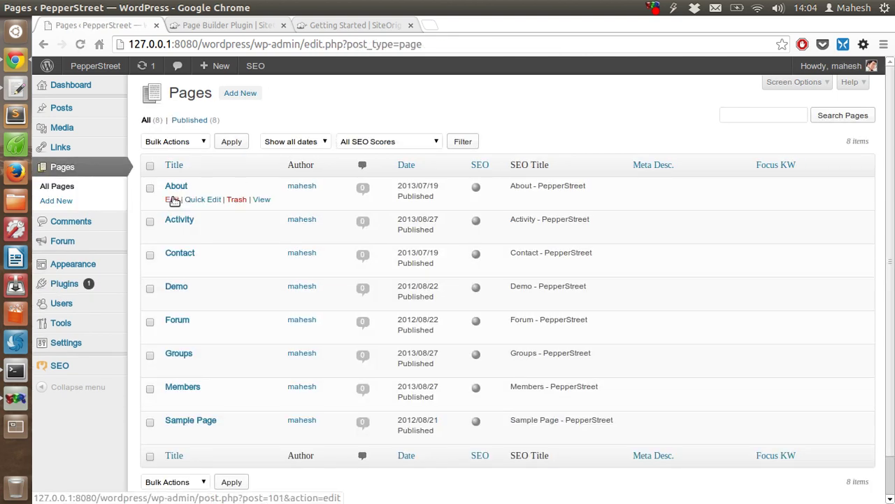
Step: Edit the About page and switch its editor to the Page Builder layout
click(173, 200)
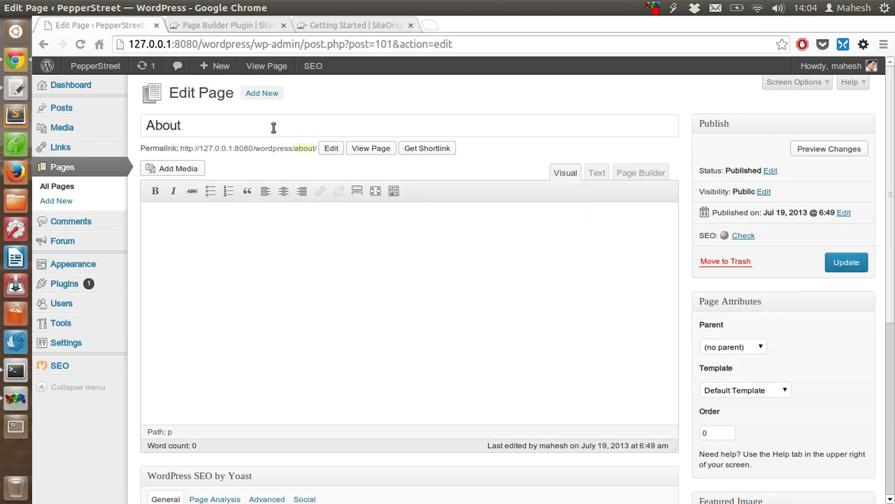
click(642, 173)
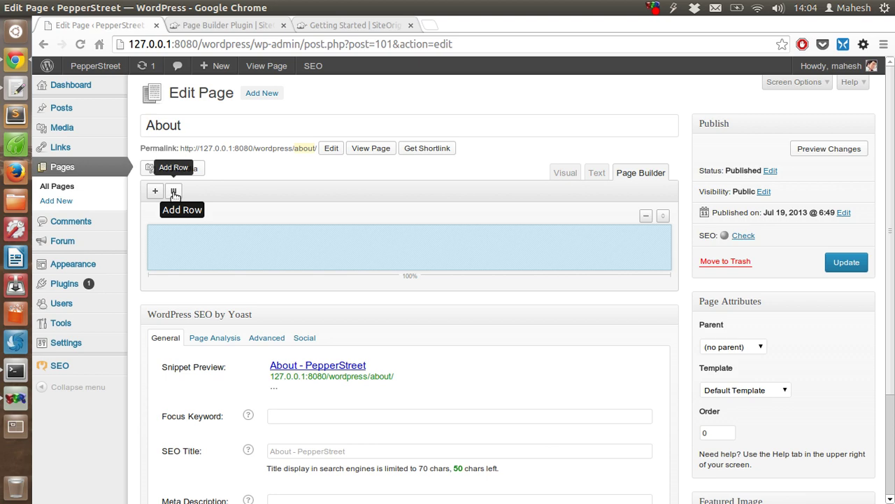
Step: Insert a 3-column row of 33.3% columns under the full-width row
click(174, 193)
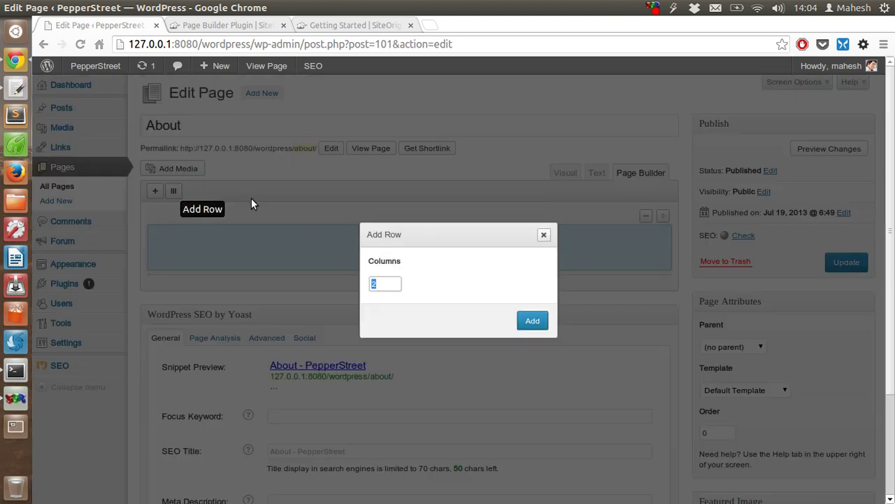
text(3)
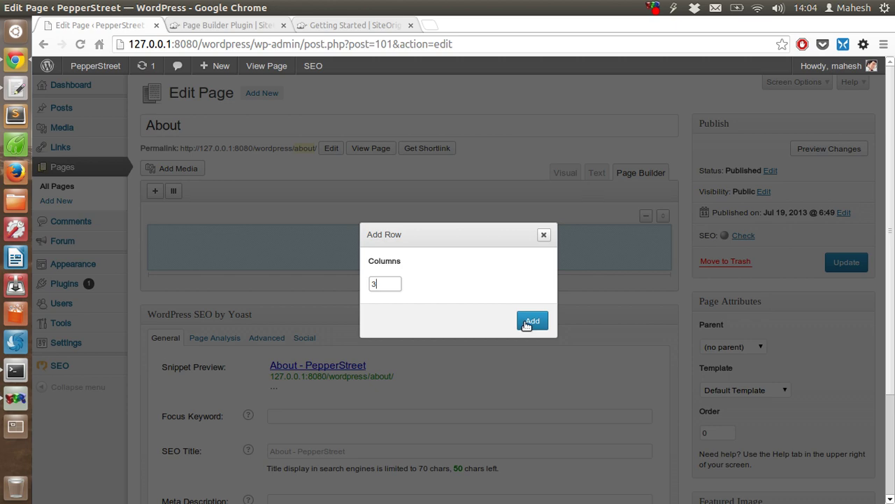
click(529, 323)
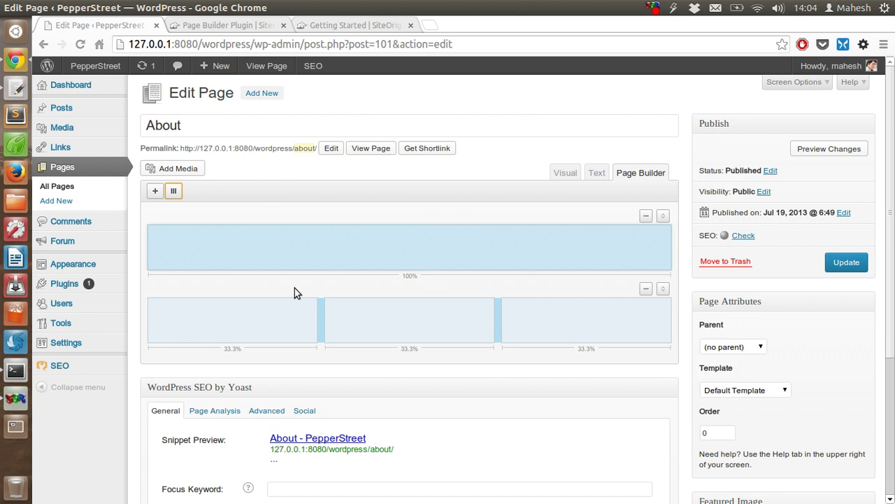
Step: Add a Calendar widget titled 'Events' to the middle cell of the 33/33/33 row
click(369, 328)
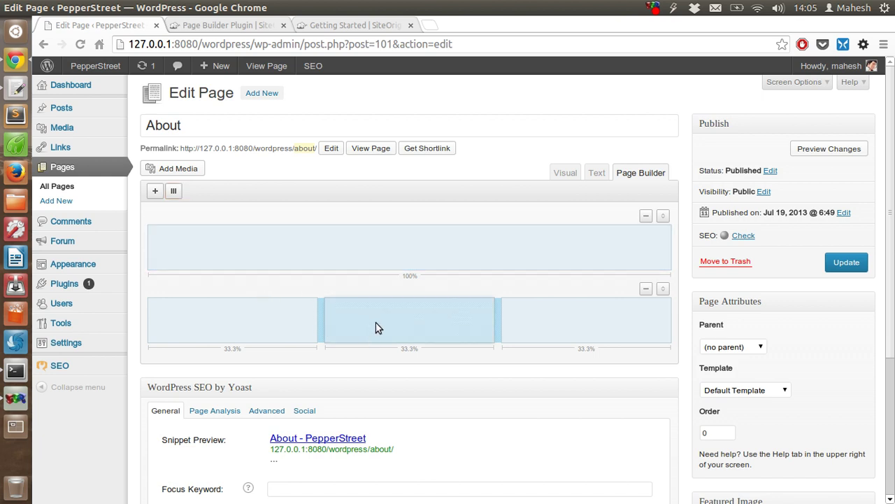
click(155, 192)
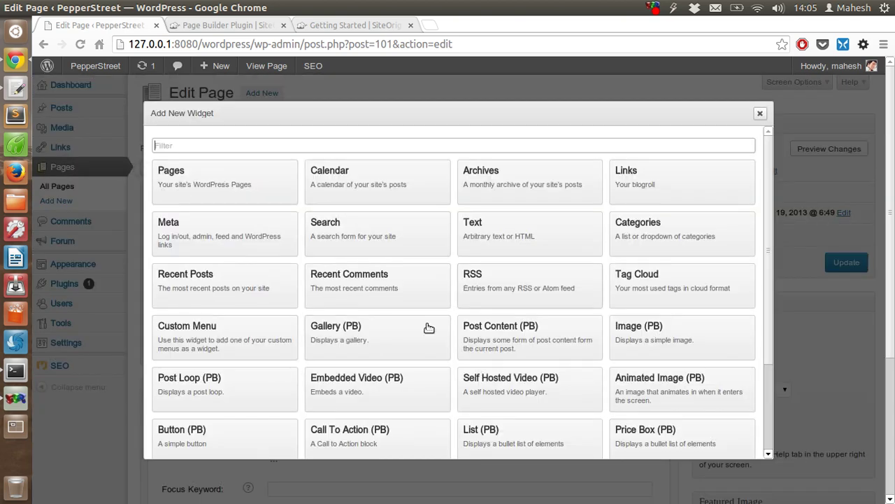
scroll(439, 305, down, 2)
scroll(439, 306, down, 2)
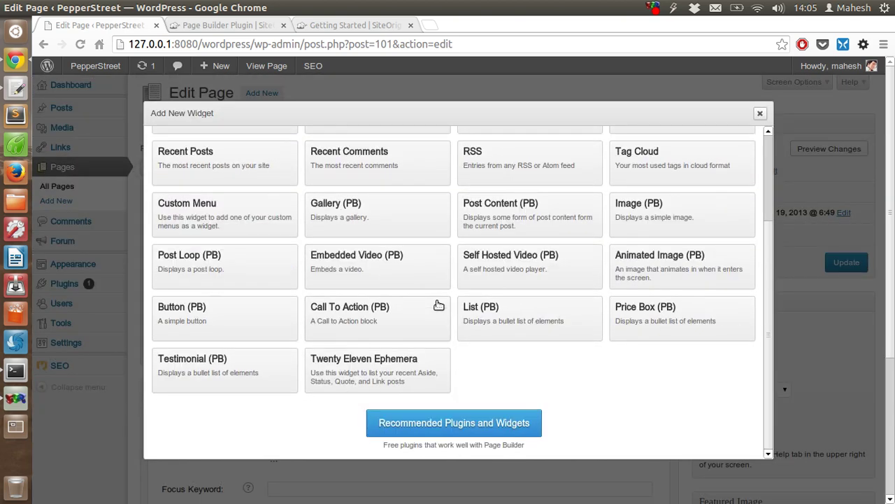
scroll(422, 327, up, 2)
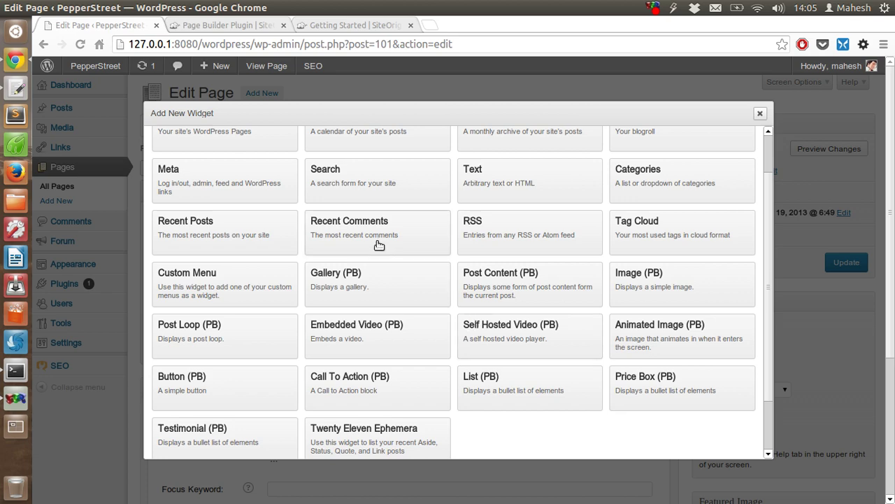
scroll(355, 227, up, 2)
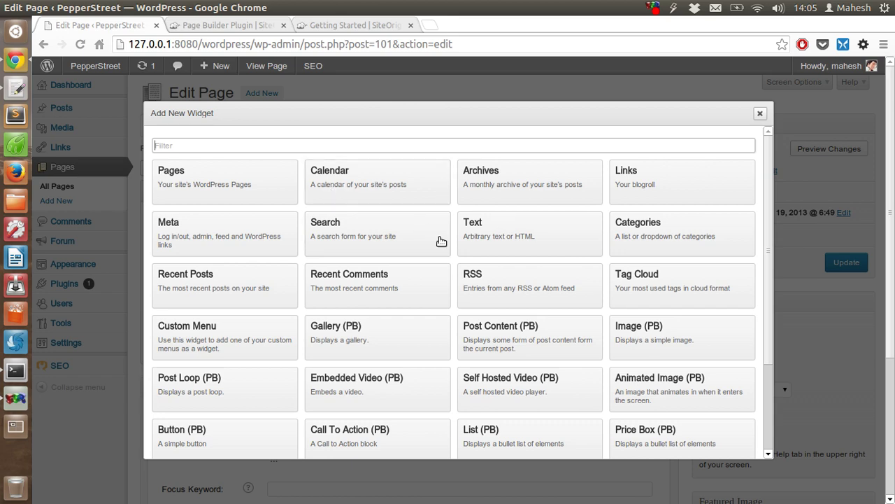
click(381, 195)
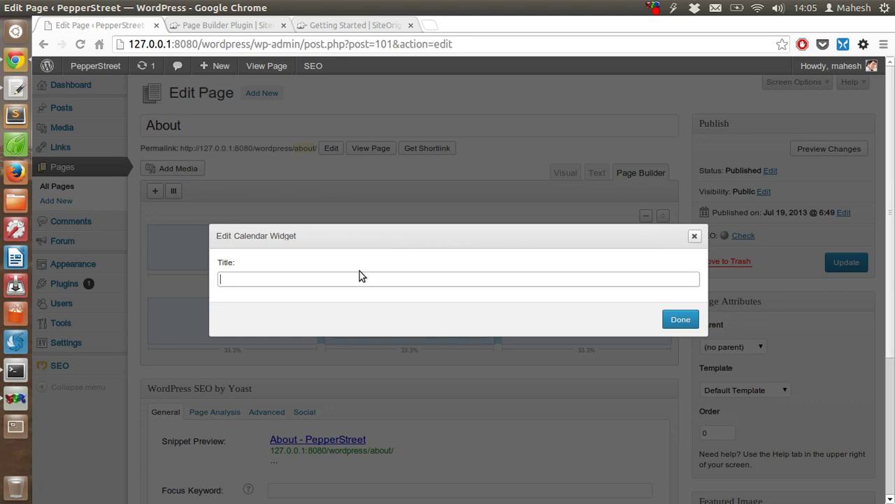
text(Events)
click(681, 319)
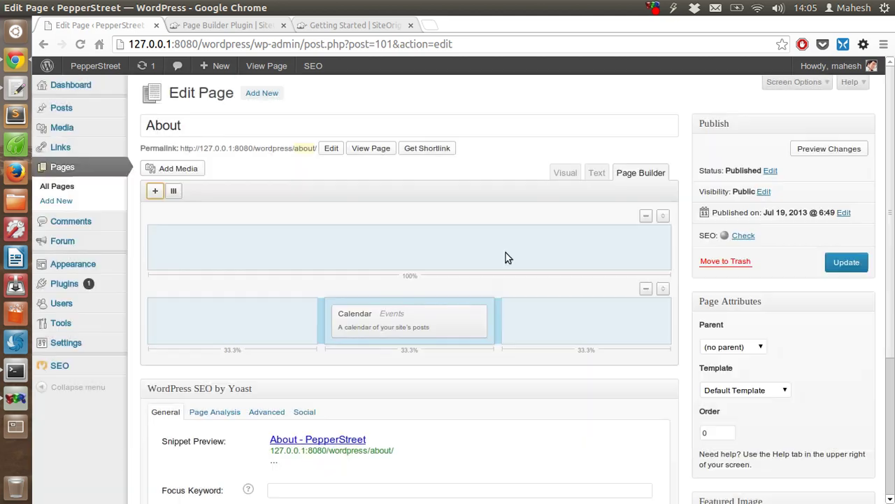
Step: Update the About page and open its live view in a new tab
click(845, 264)
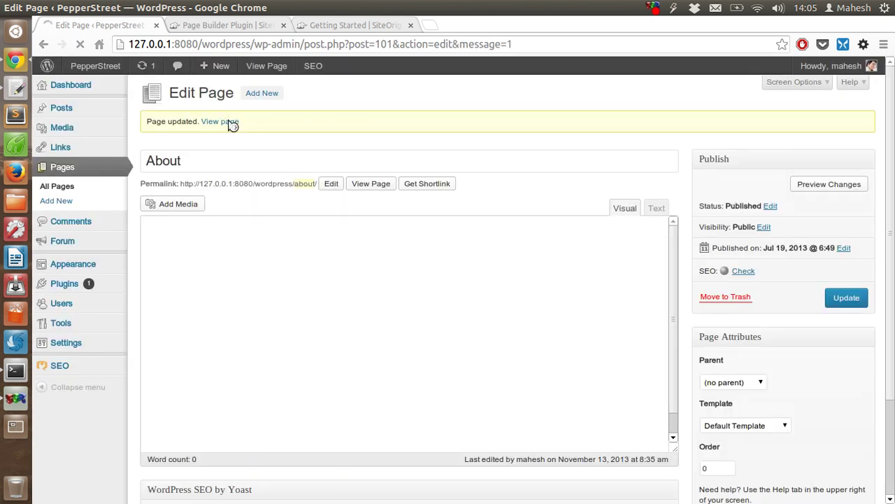
right_click(228, 122)
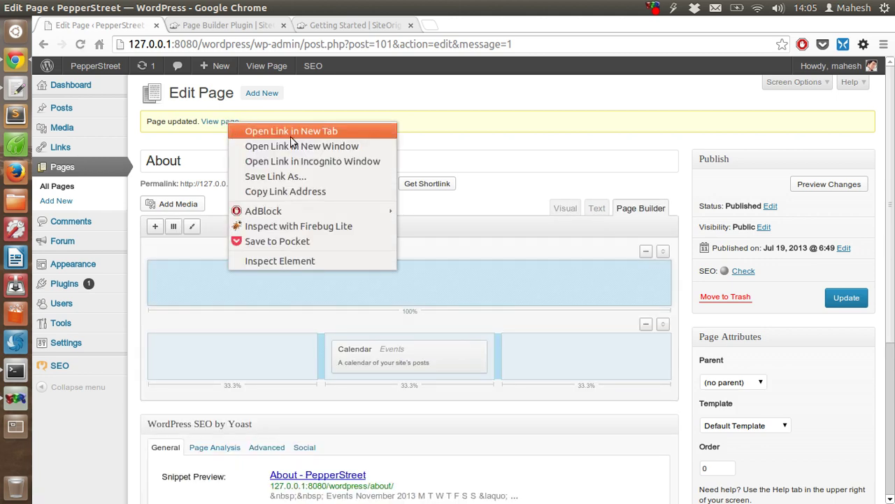
click(307, 131)
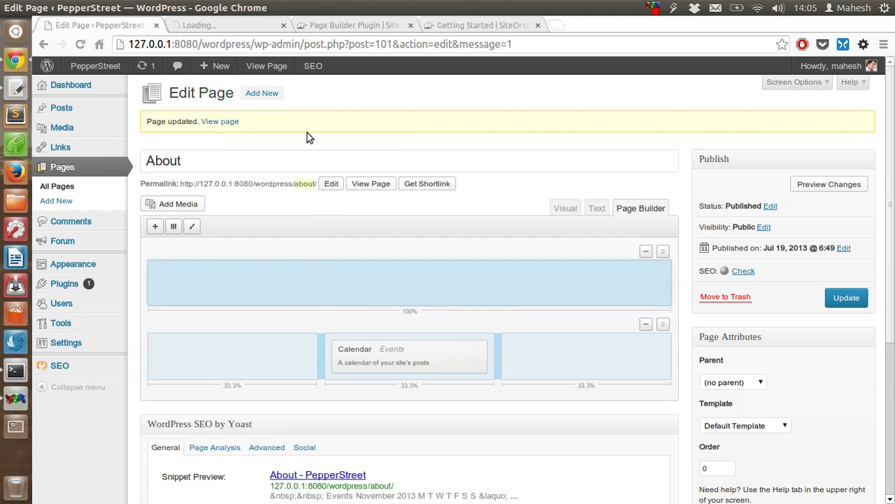
Step: Check the EVENTS calendar on the live About page, then return to the editor
click(212, 26)
scroll(128, 181, down, 5)
scroll(127, 181, down, 5)
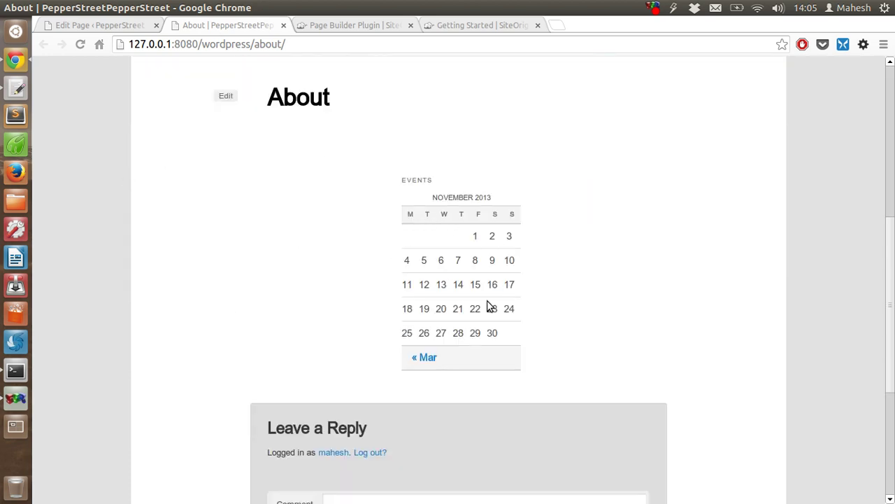
drag(404, 184, 435, 181)
click(435, 181)
click(55, 25)
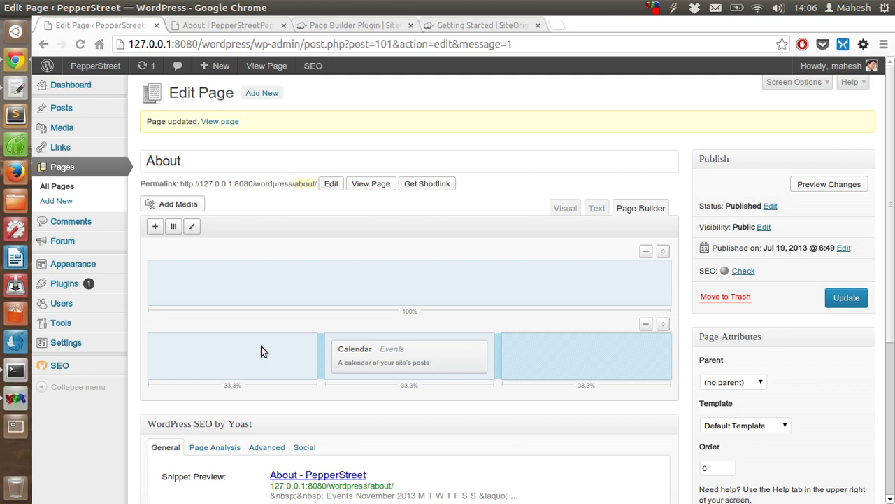
click(595, 208)
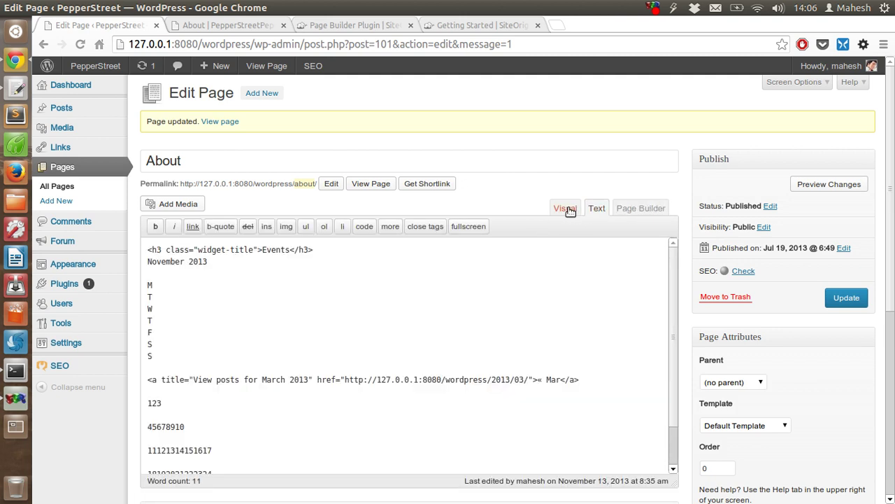
click(566, 208)
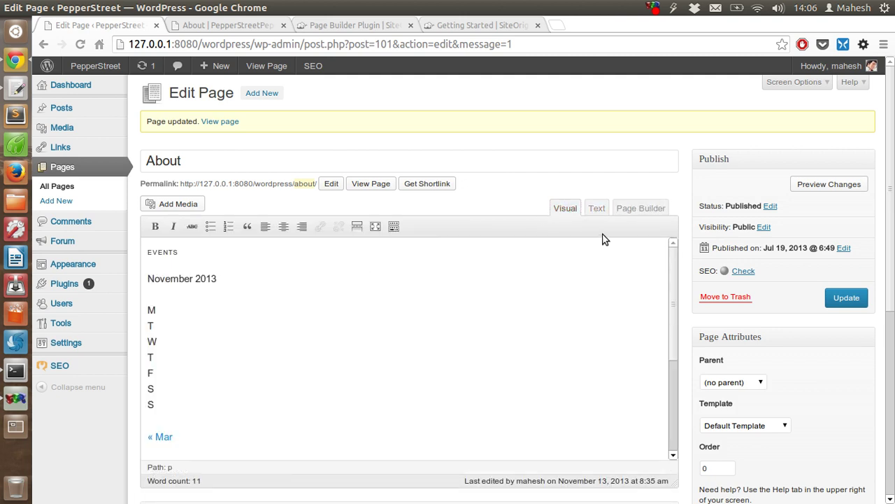
click(596, 208)
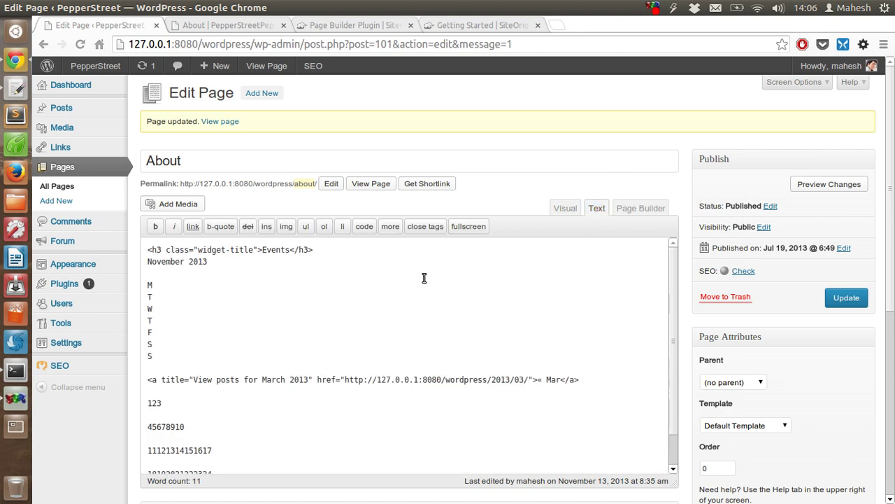
click(634, 209)
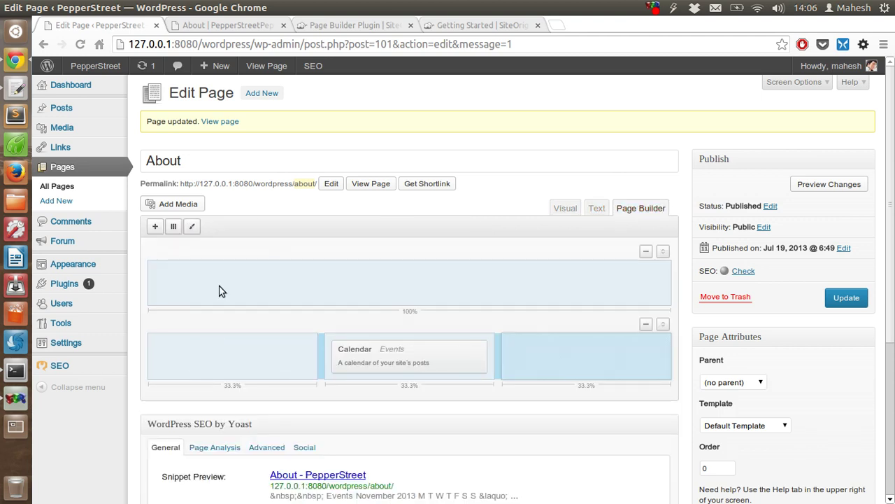
click(265, 284)
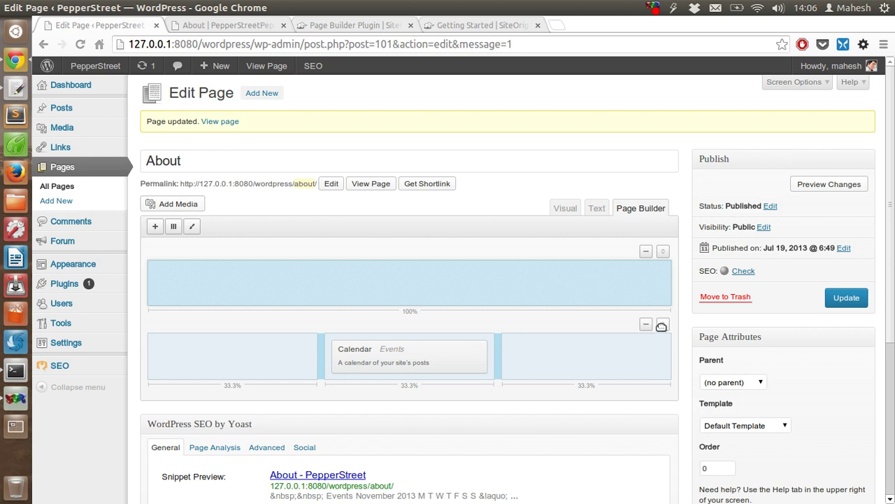
drag(662, 326, 660, 241)
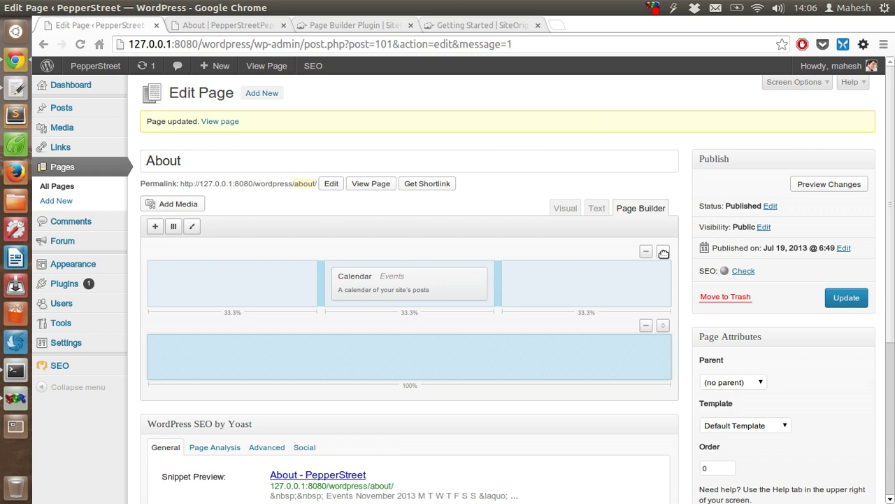
drag(664, 253, 662, 324)
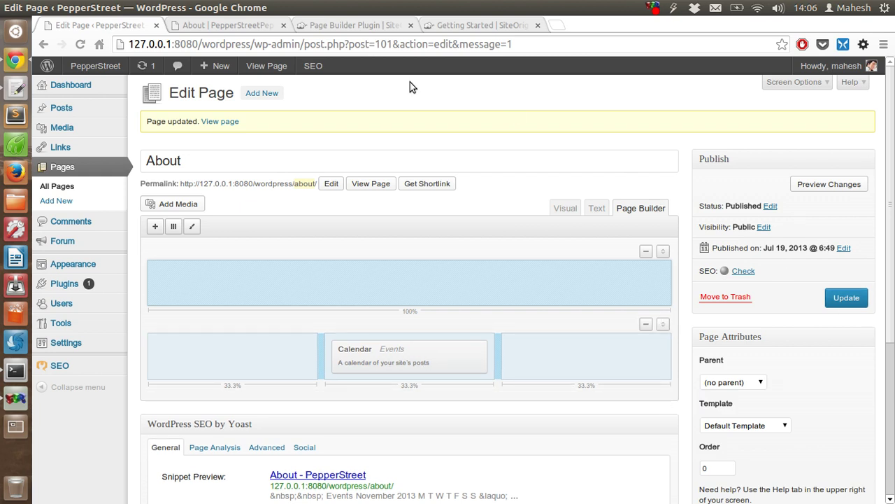
Step: Switch between the live About page and the editor twice to compare layouts
click(214, 24)
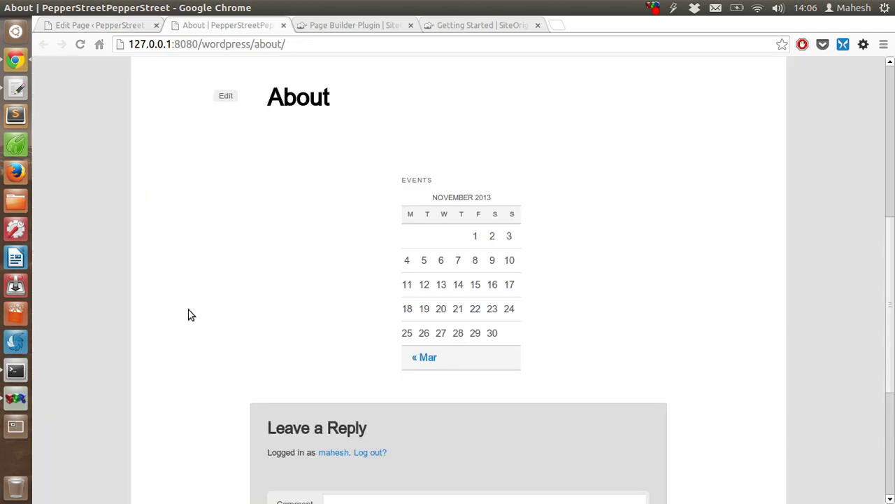
click(118, 21)
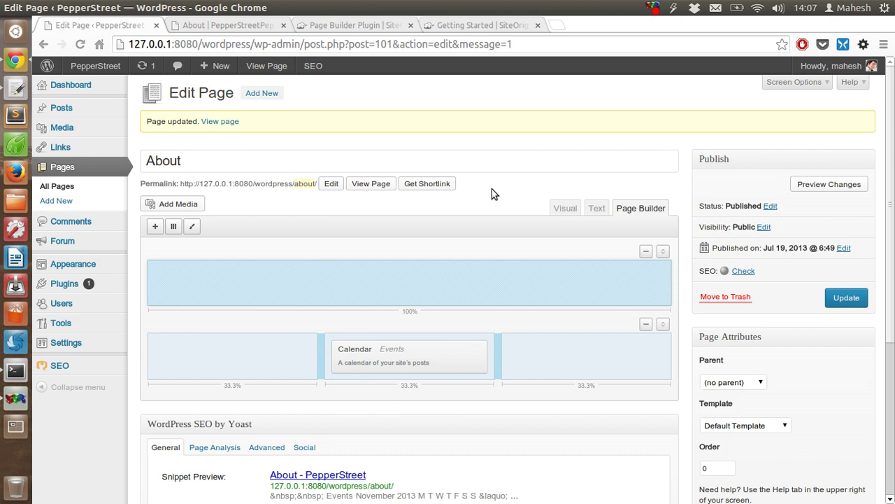
click(266, 26)
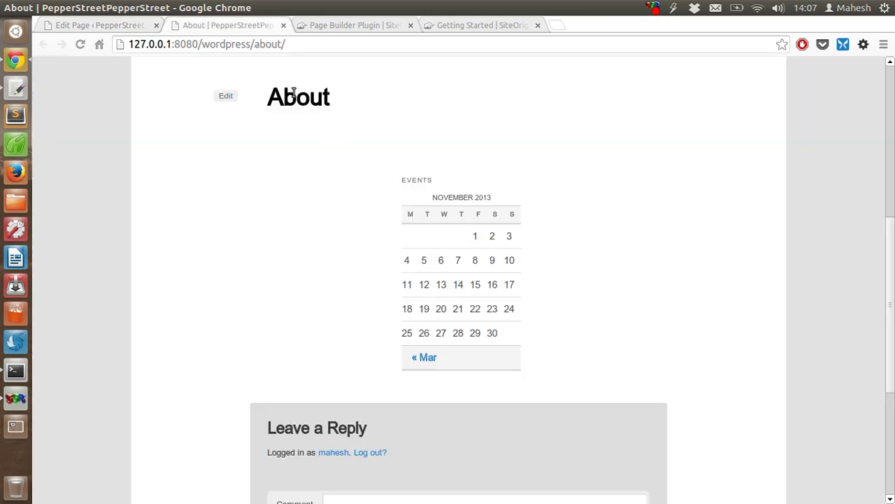
click(100, 29)
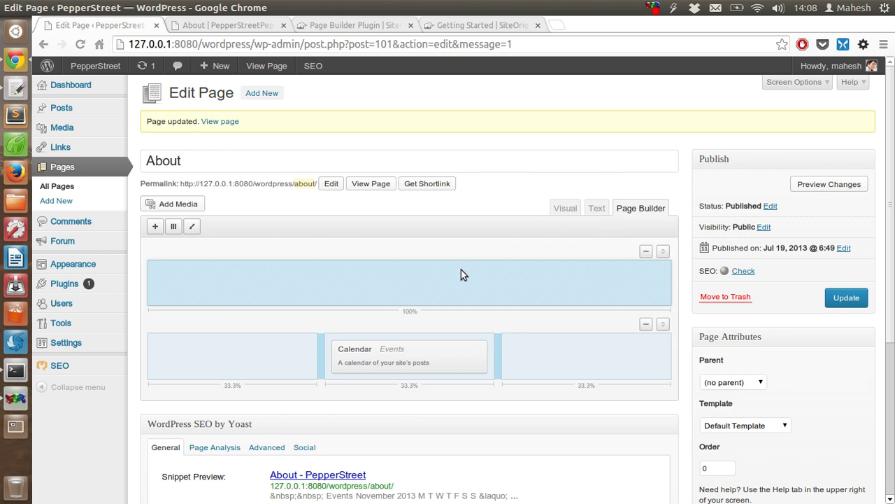
Step: Browse SiteOrigin's Getting Started documentation and bring up its login/signup options
click(342, 27)
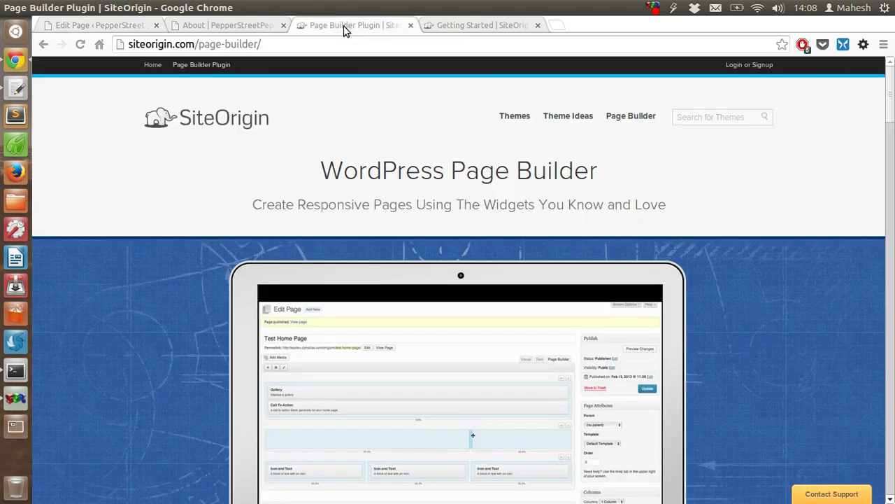
click(447, 29)
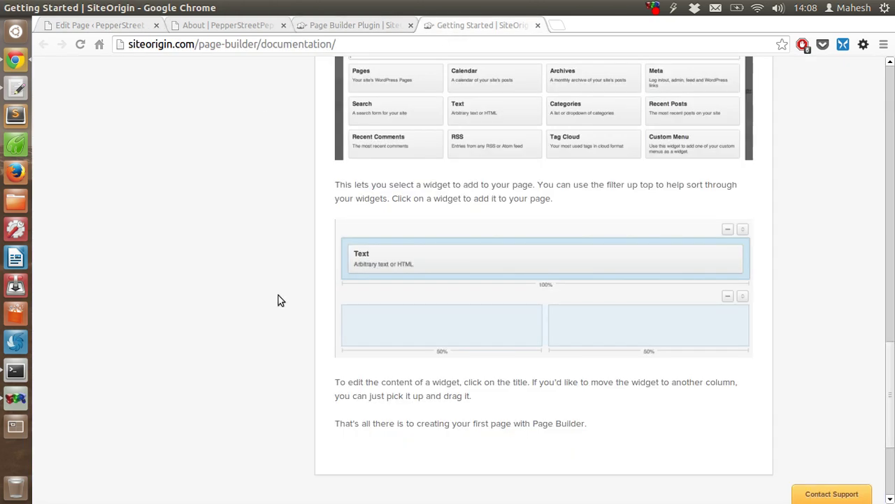
scroll(278, 298, down, 5)
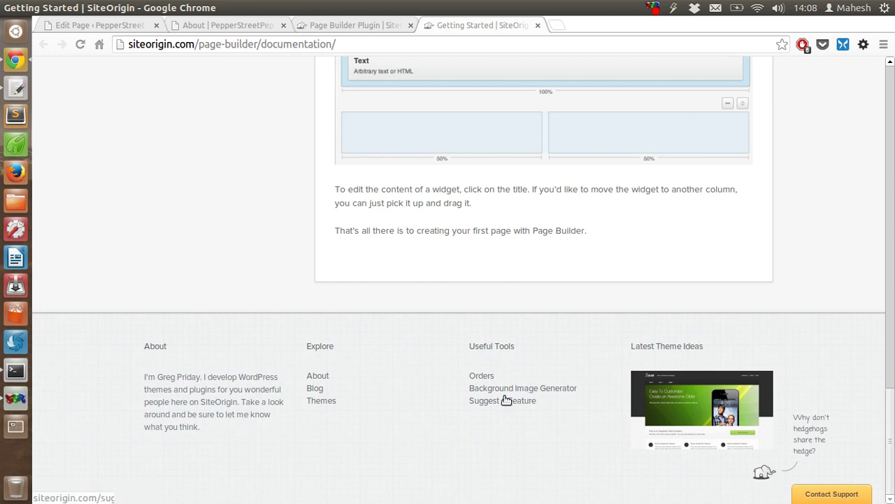
scroll(894, 133, up, 1)
click(893, 132)
drag(894, 119, 893, 114)
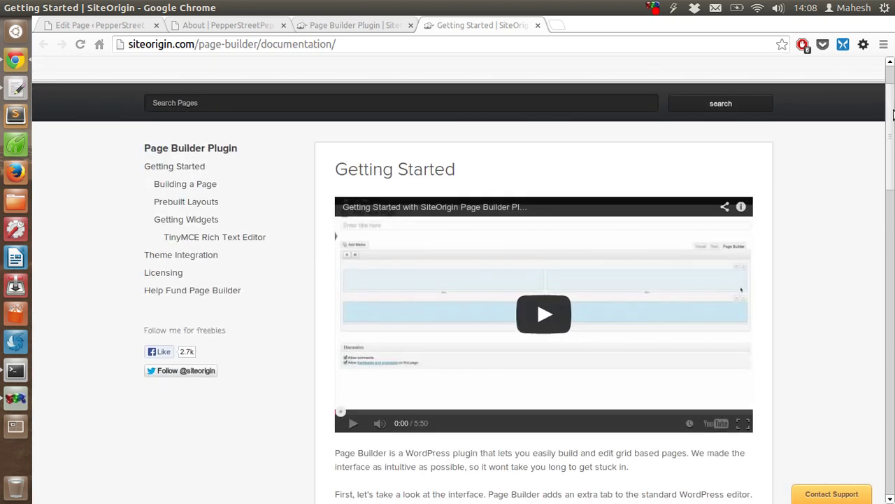
scroll(893, 114, up, 2)
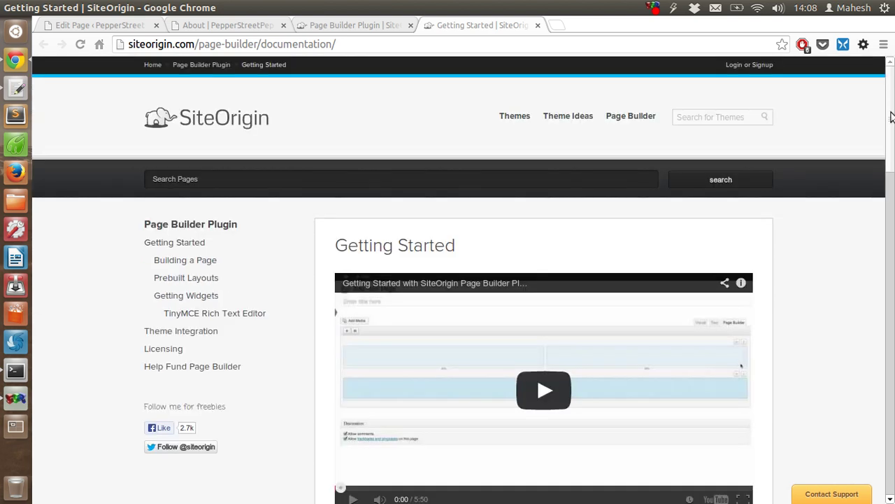
click(754, 70)
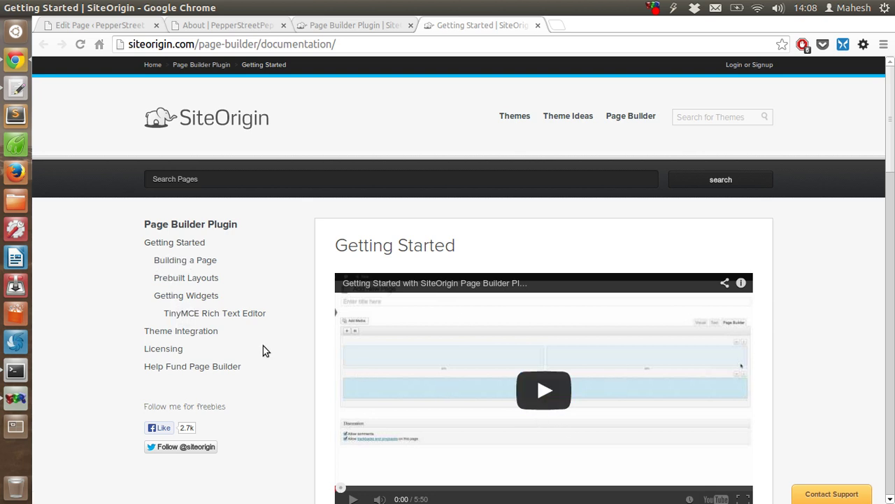
Step: Glance at the live About page and the editor, then go back to Getting Started
click(195, 35)
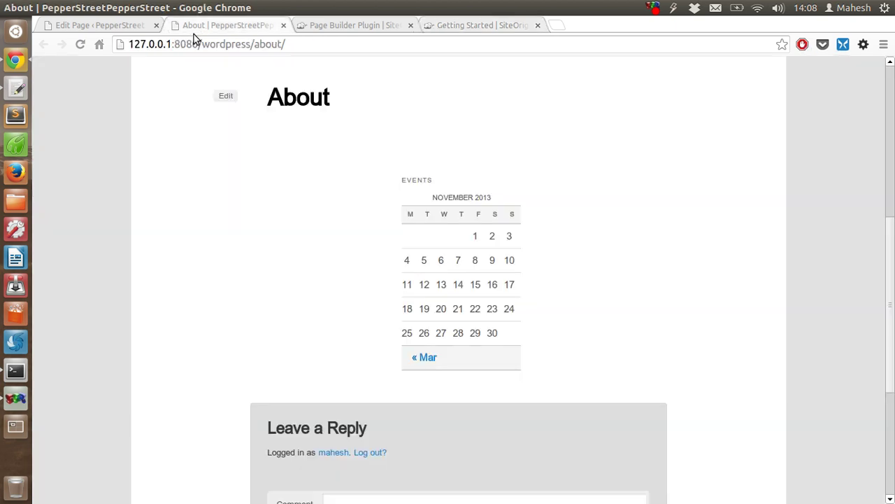
click(106, 25)
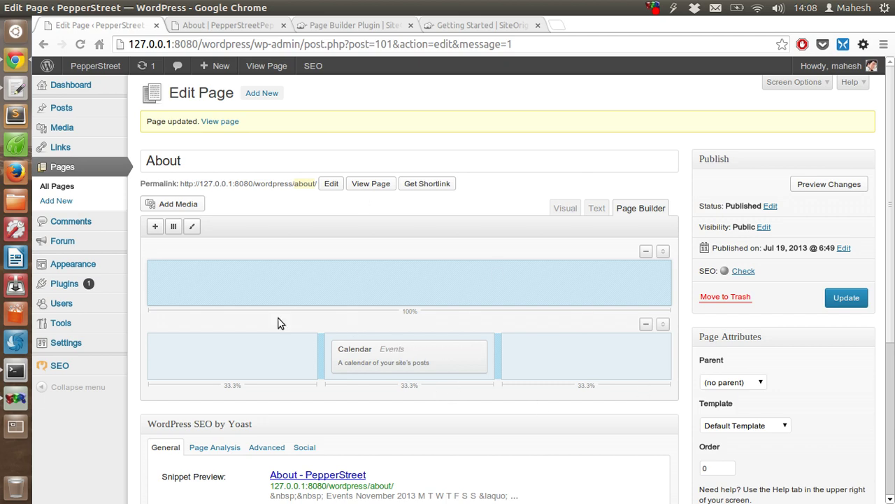
click(459, 26)
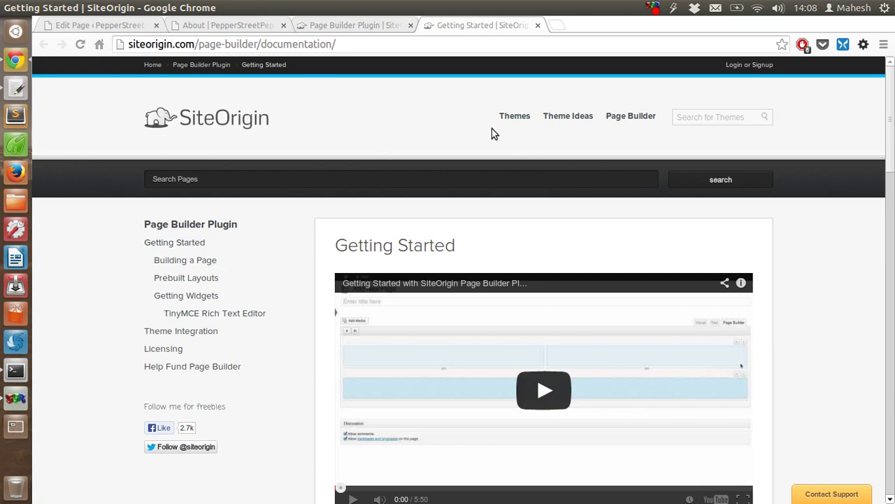
Step: Scroll through the Page Builder plugin page's features and free themes, ending at the top heading
click(343, 26)
scroll(410, 168, down, 5)
scroll(410, 168, down, 5)
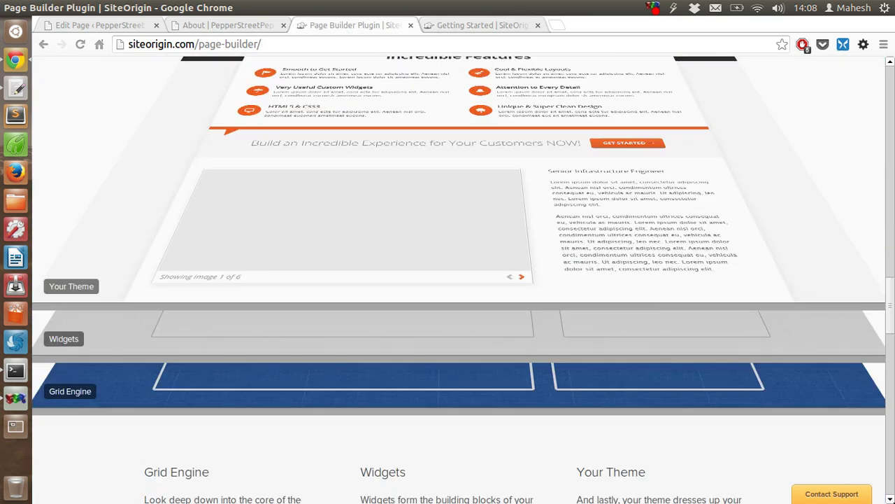
scroll(892, 481, down, 10)
scroll(813, 284, up, 2)
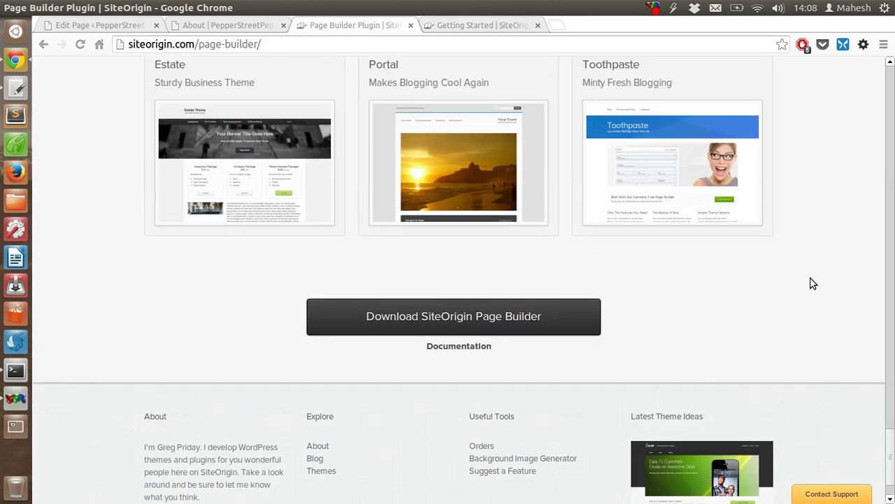
scroll(813, 283, up, 2)
scroll(813, 283, up, 3)
scroll(813, 283, up, 3)
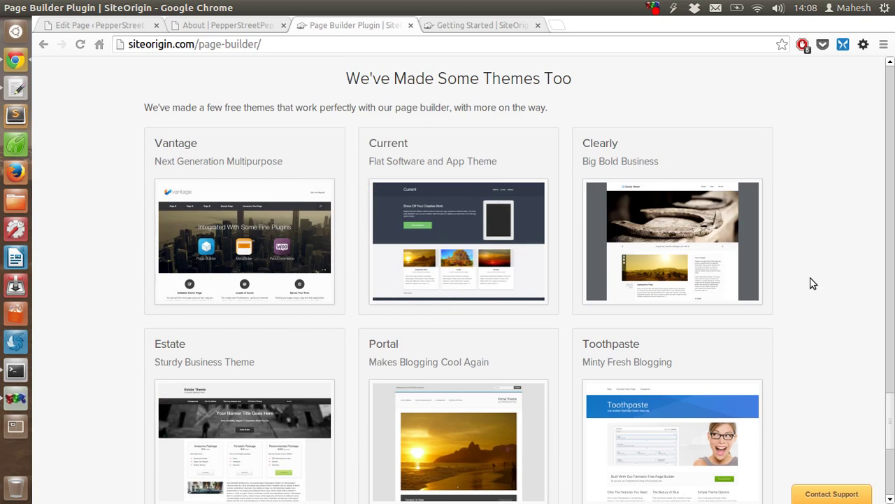
scroll(814, 282, down, 1)
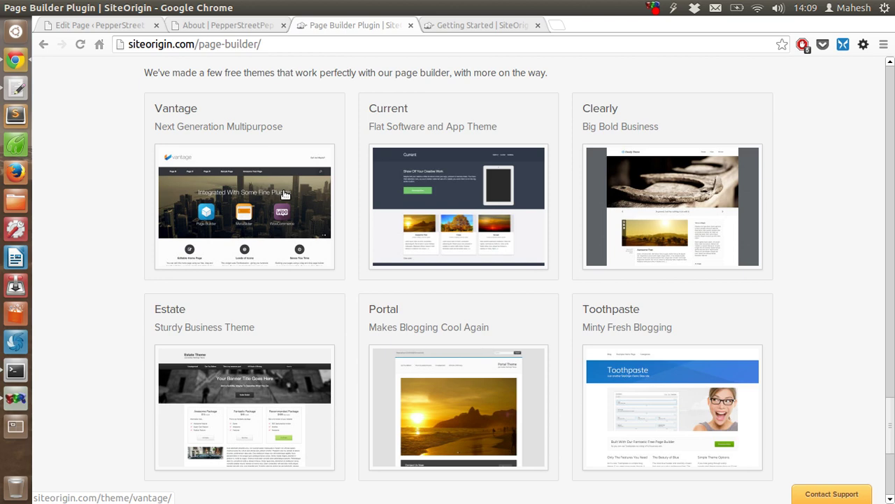
scroll(132, 231, up, 5)
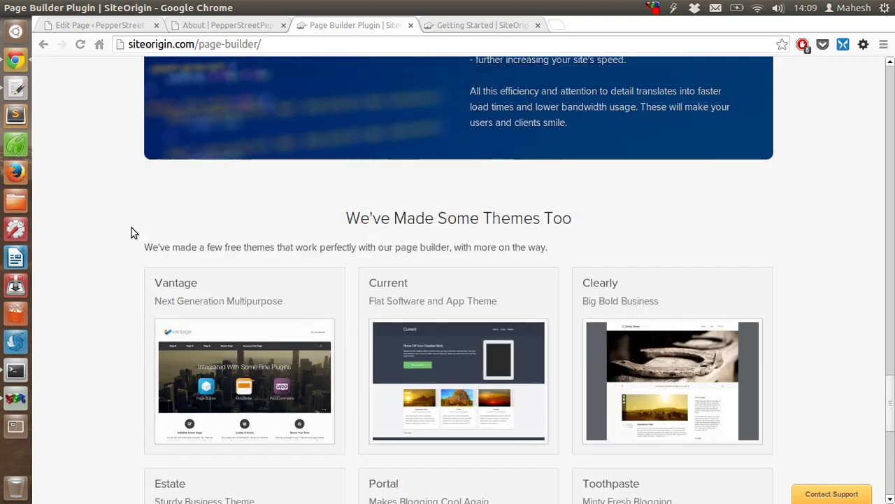
drag(890, 406, 880, 151)
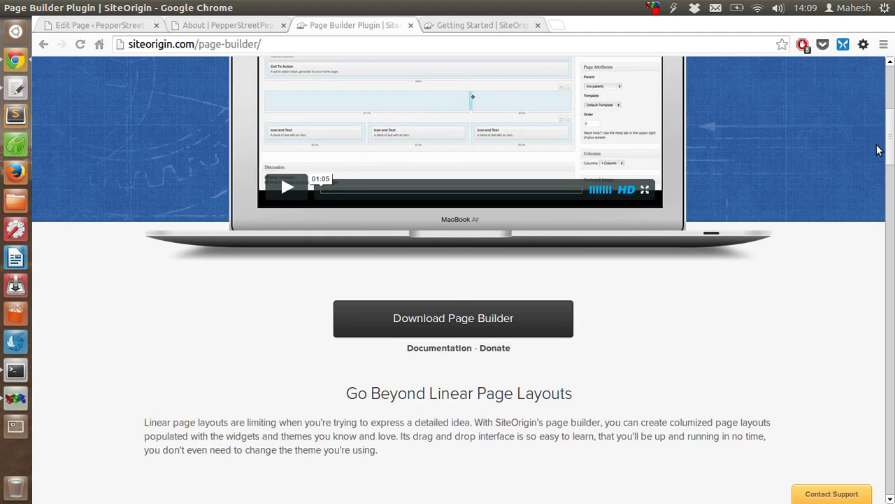
drag(880, 150, 884, 106)
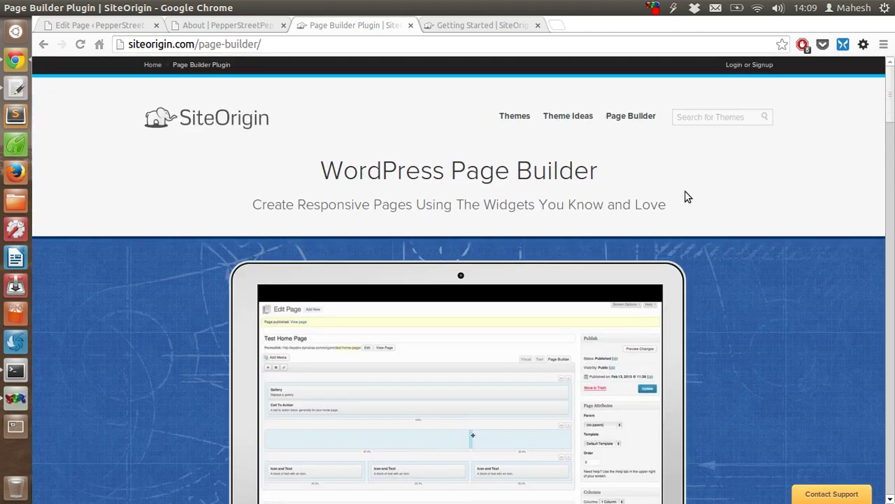